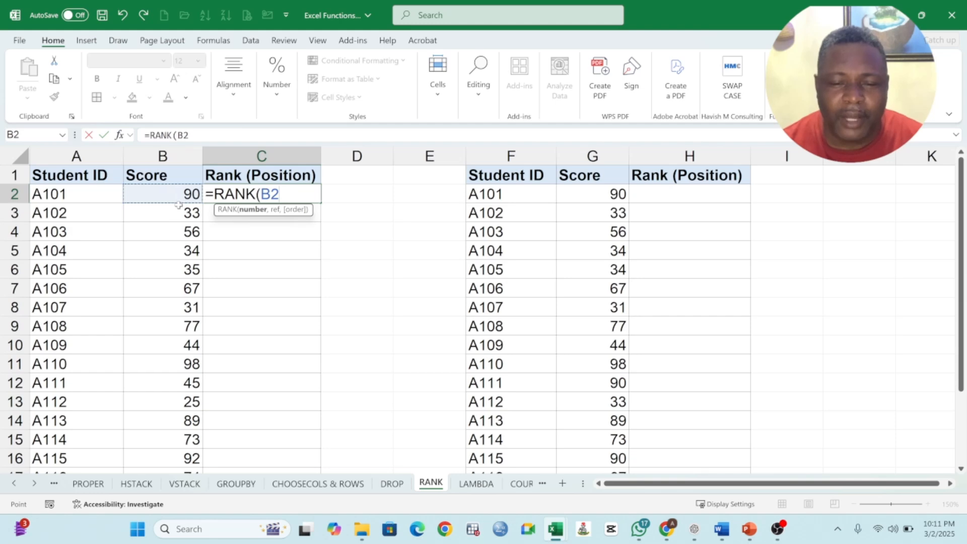
# Set the reference argument of C2's RANK formula to the scores in B2:B17, locked as the absolute range $B$2:$B$17
pyautogui.write(',')
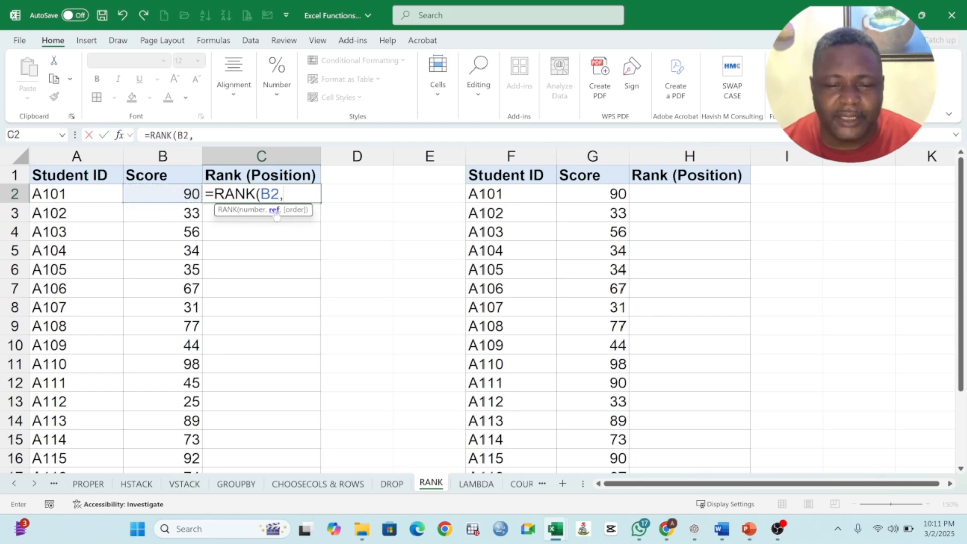
pyautogui.moveTo(173, 195); pyautogui.dragTo(182, 422)
pyautogui.scroll(1, 237, 362)
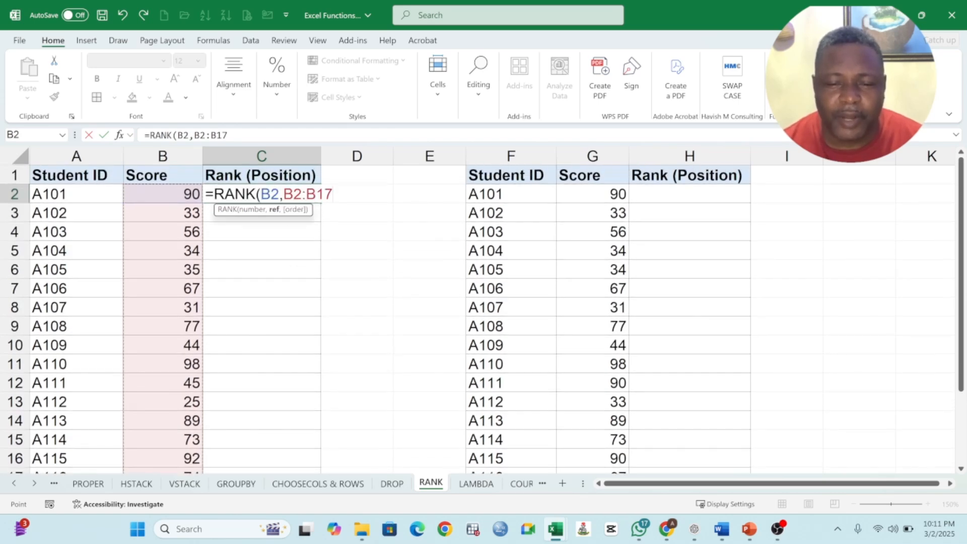
pyautogui.moveTo(284, 195); pyautogui.dragTo(333, 195)
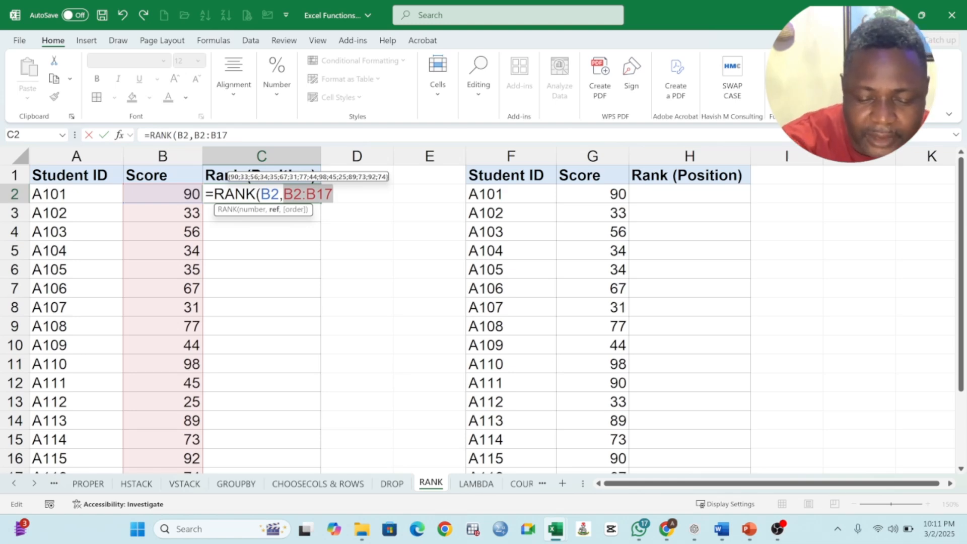
pyautogui.press('alt')
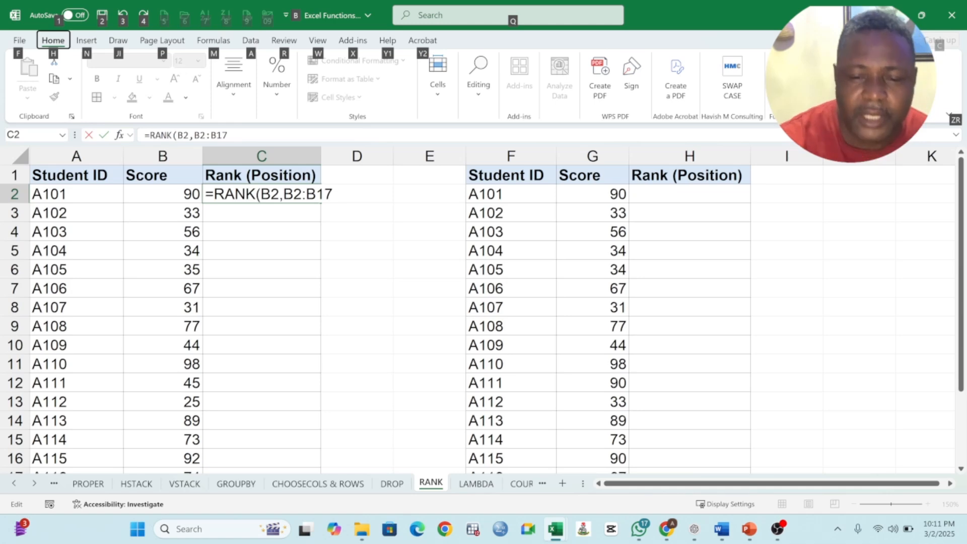
pyautogui.press('Escape')
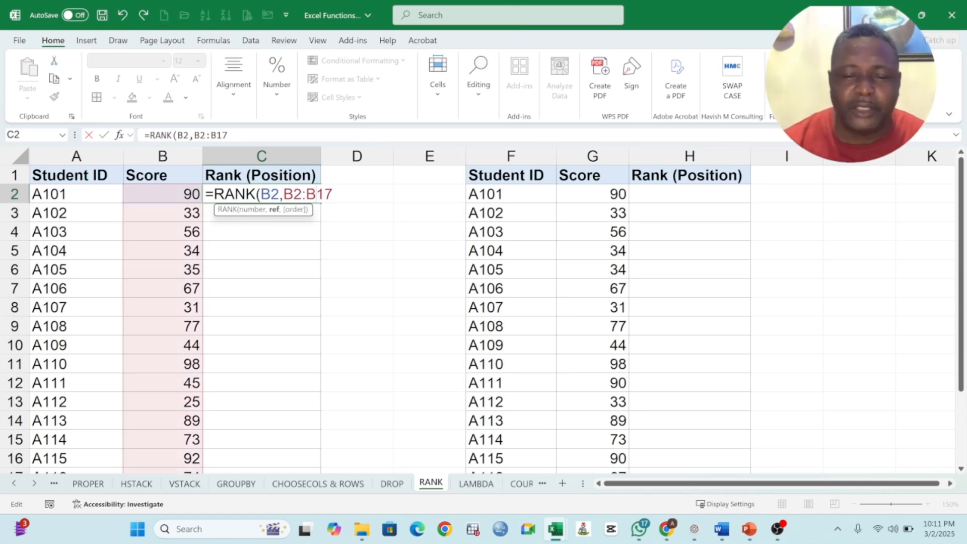
pyautogui.moveTo(284, 194); pyautogui.dragTo(333, 194)
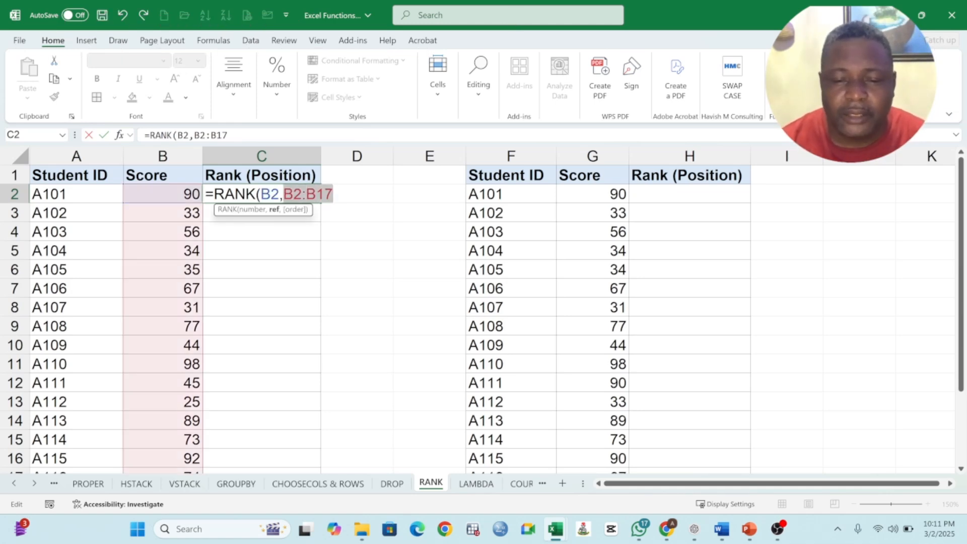
pyautogui.press('F4')
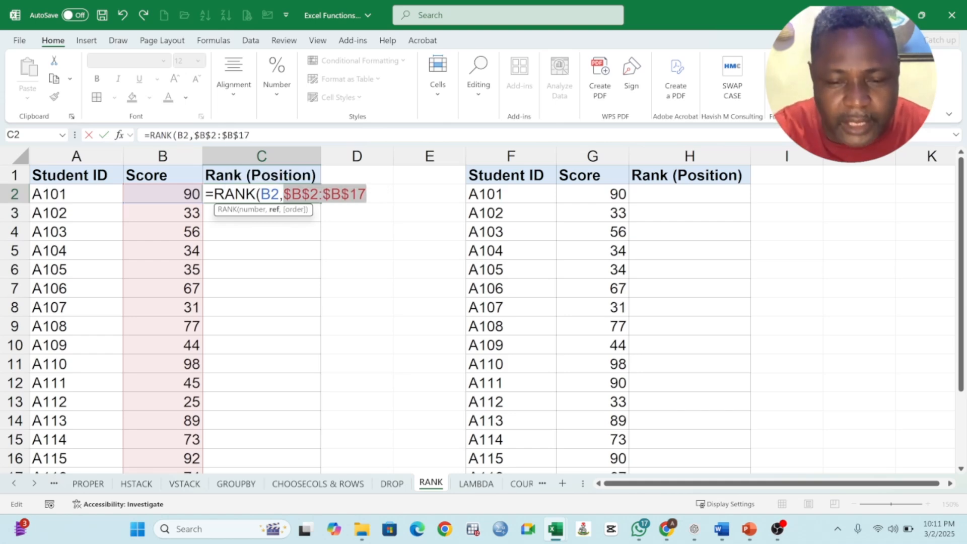
pyautogui.press('Right')
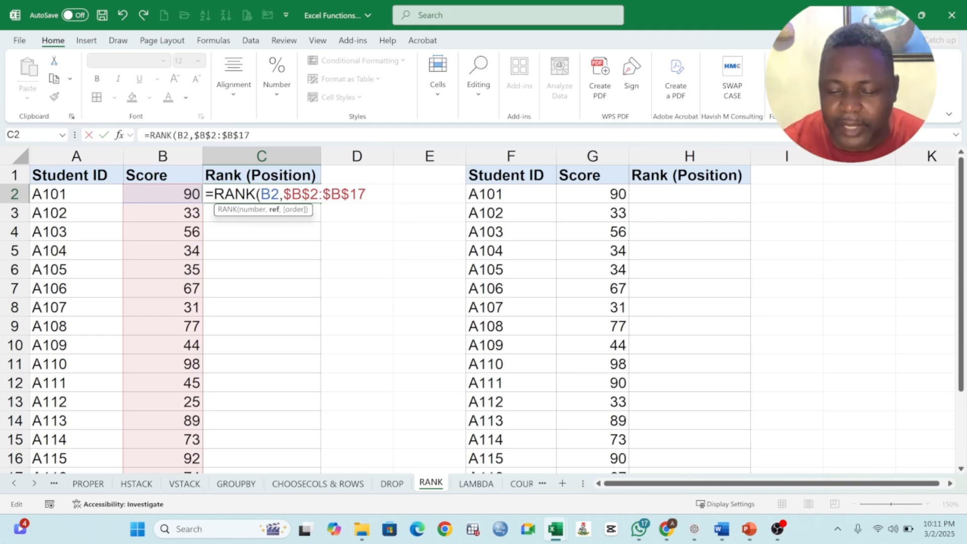
# Set the order argument to 0 for descending, close the RANK formula in C2 and enter it
pyautogui.write(',')
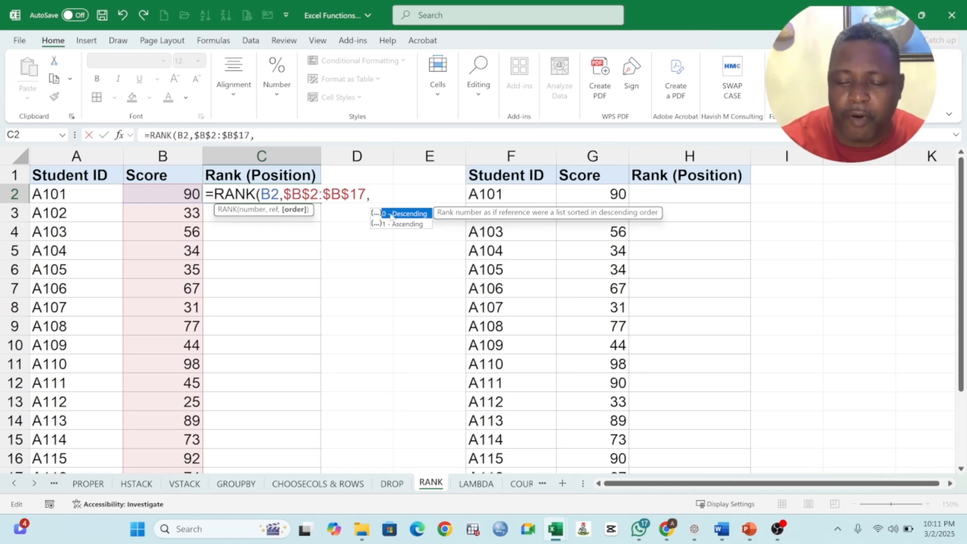
pyautogui.write('0')
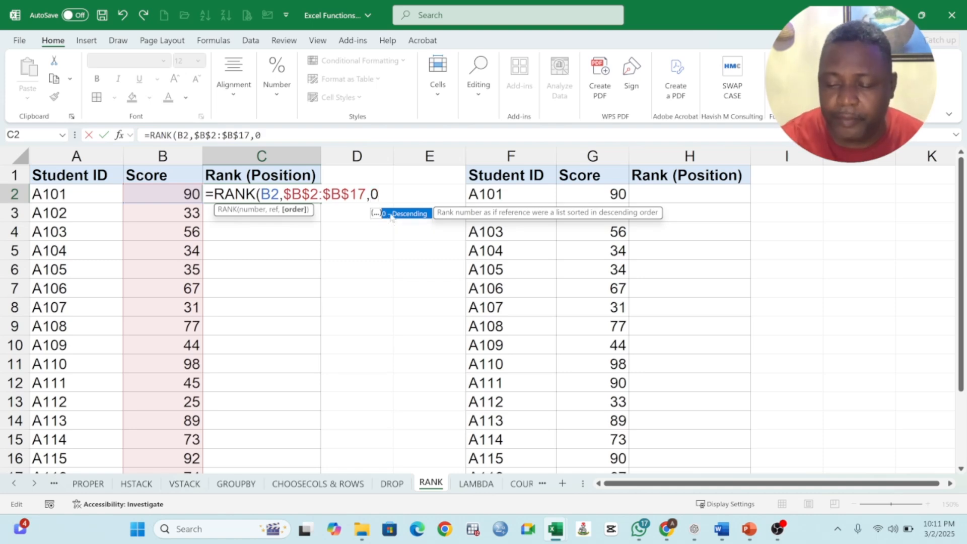
pyautogui.write(')')
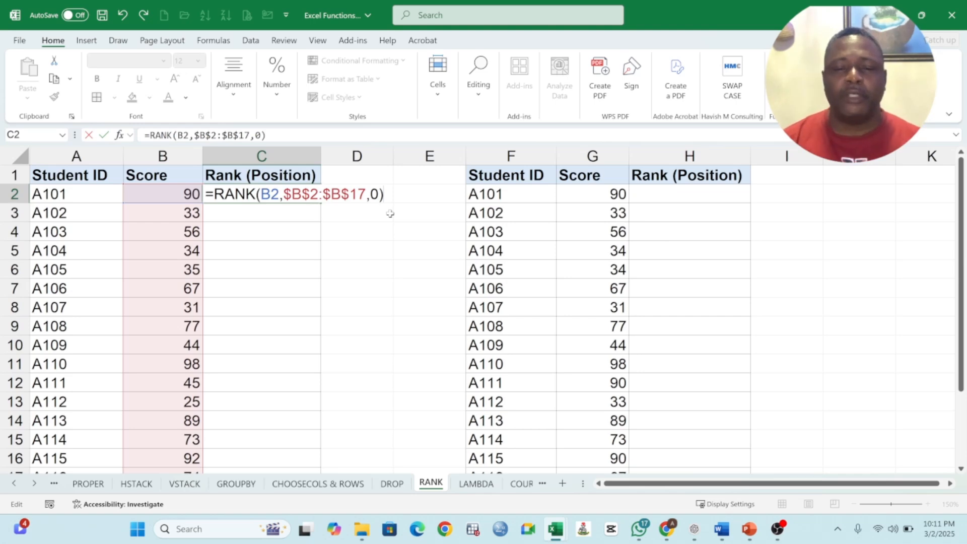
pyautogui.press('Return')
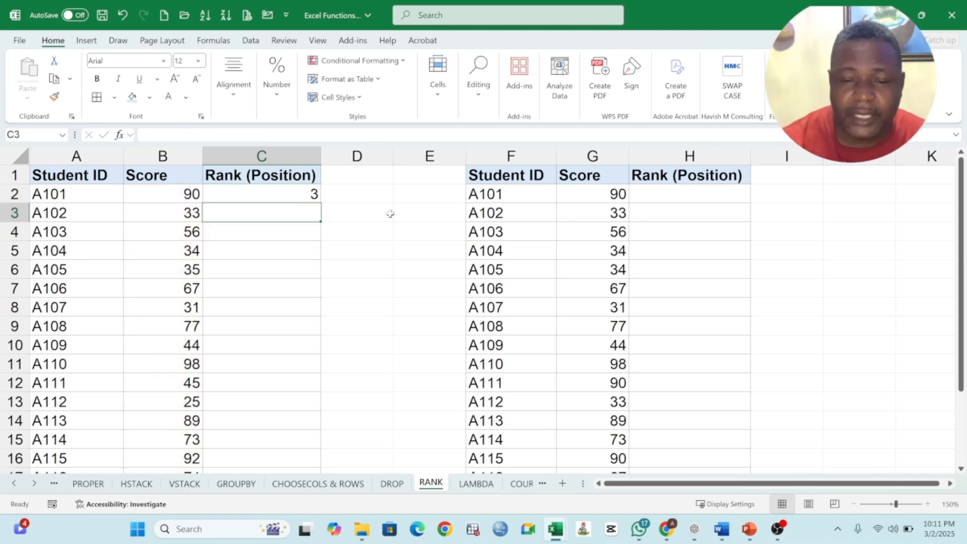
# Fill the RANK formula from C2 down through C17 and check the top ranks against their scores
pyautogui.click(301, 197)
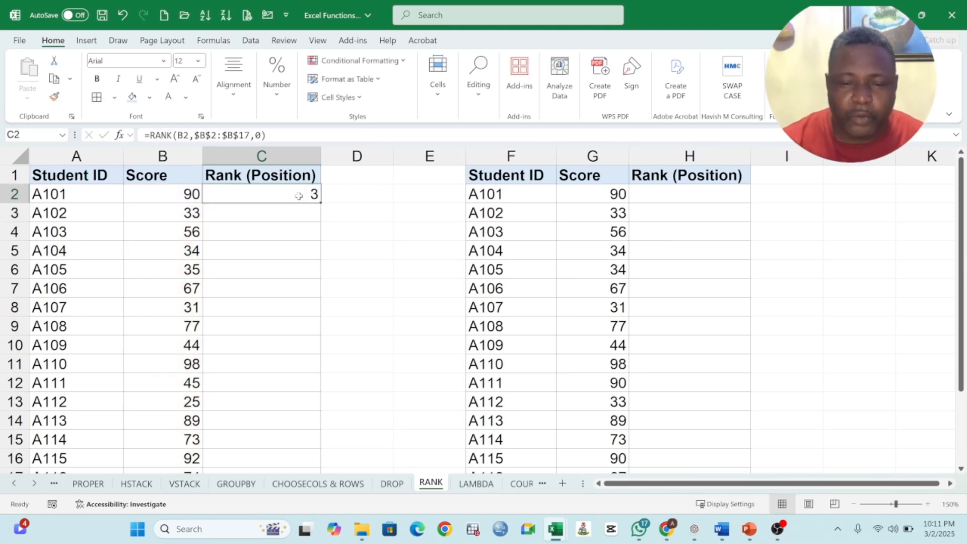
pyautogui.doubleClick(322, 203)
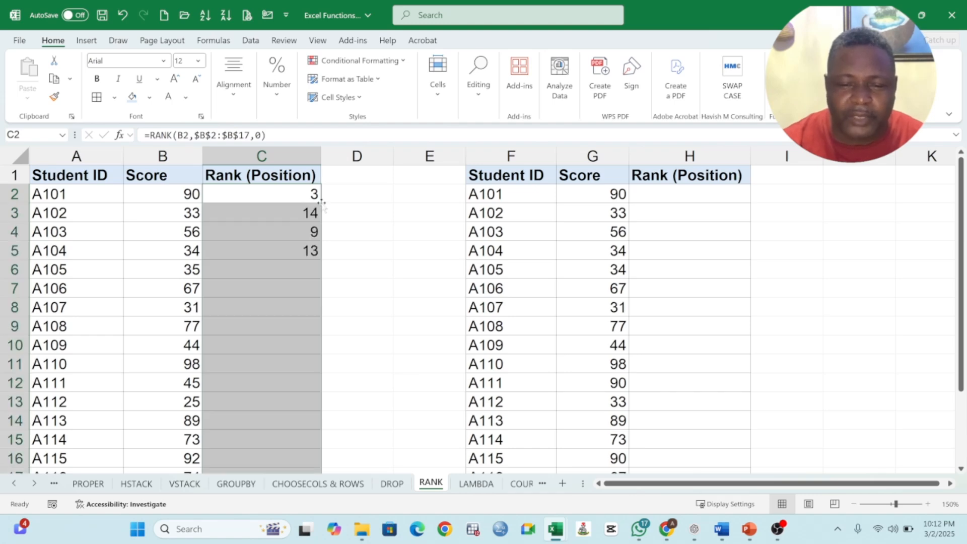
pyautogui.click(256, 194)
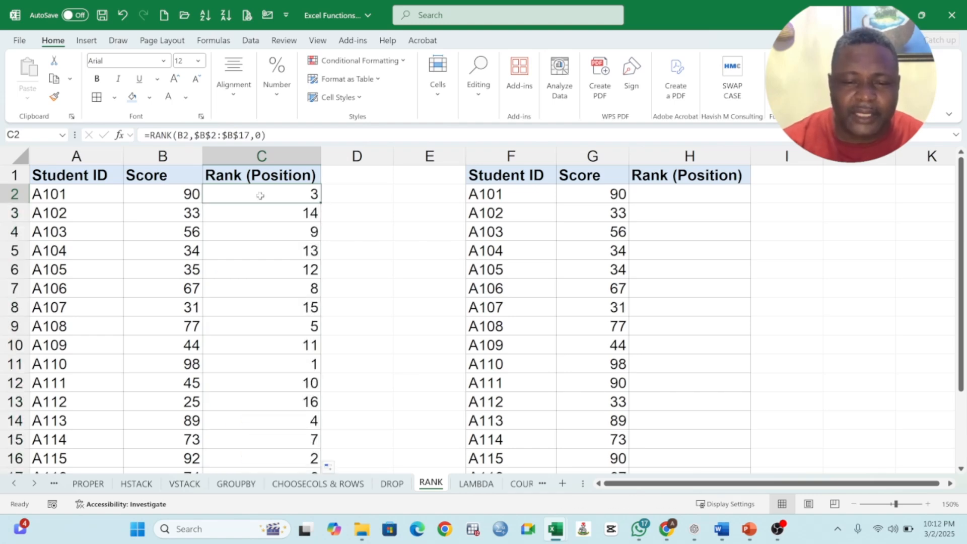
pyautogui.scroll(-1, 279, 303)
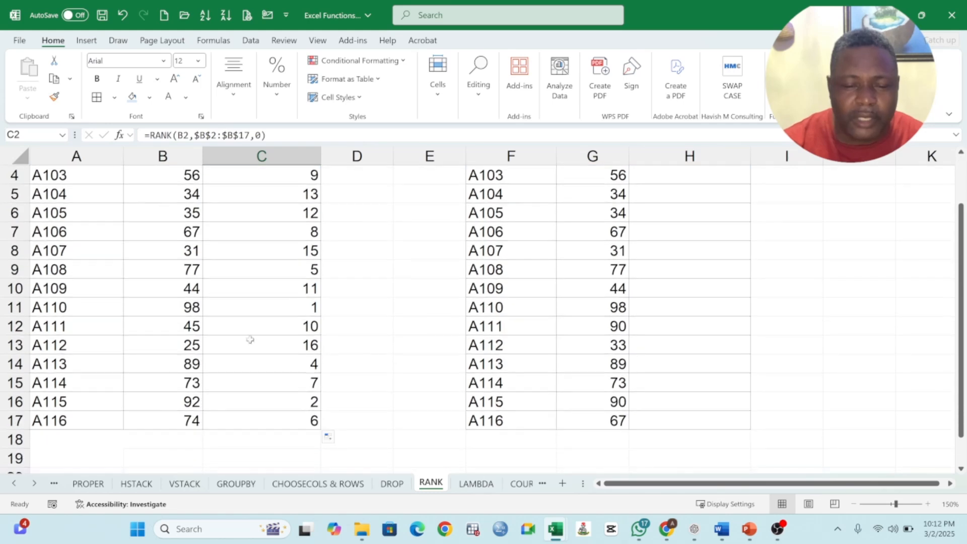
pyautogui.click(190, 402)
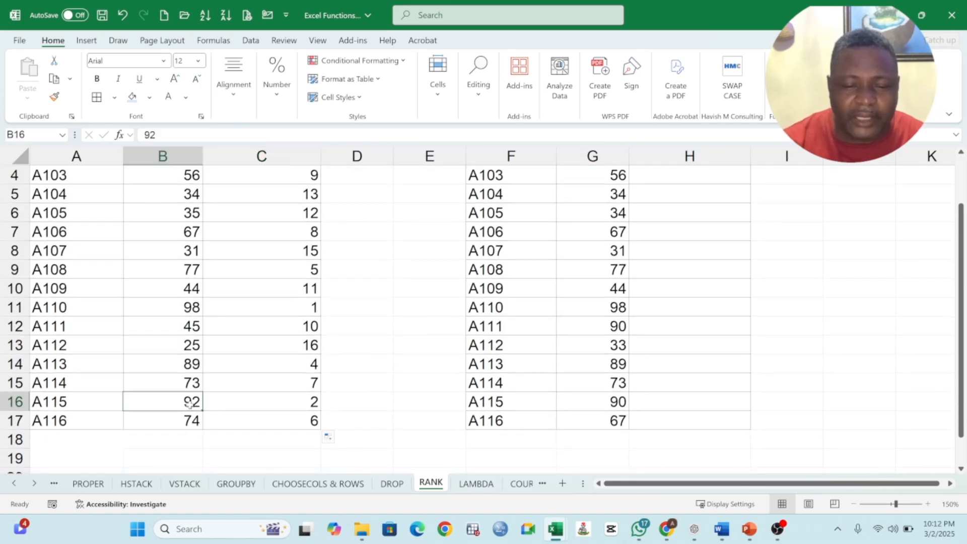
pyautogui.click(301, 404)
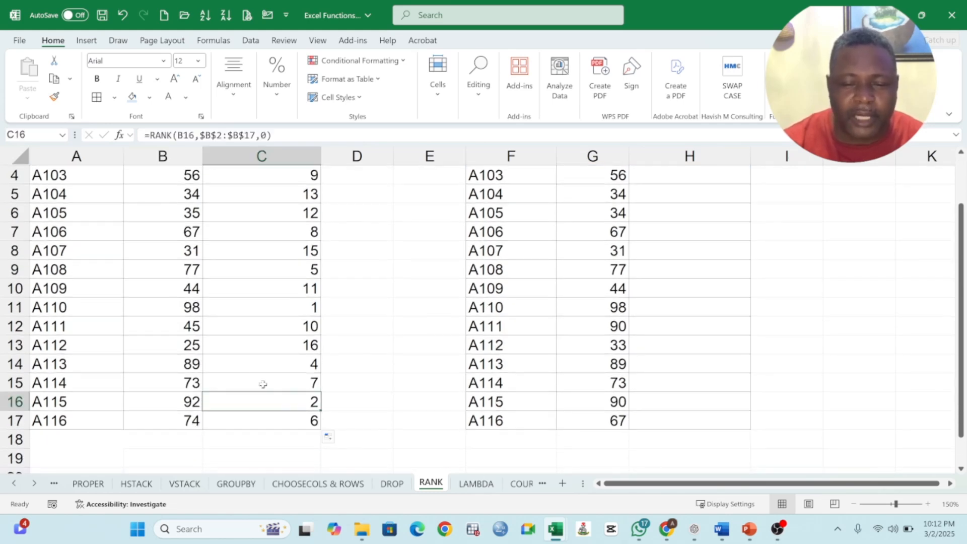
pyautogui.moveTo(194, 308); pyautogui.dragTo(255, 309)
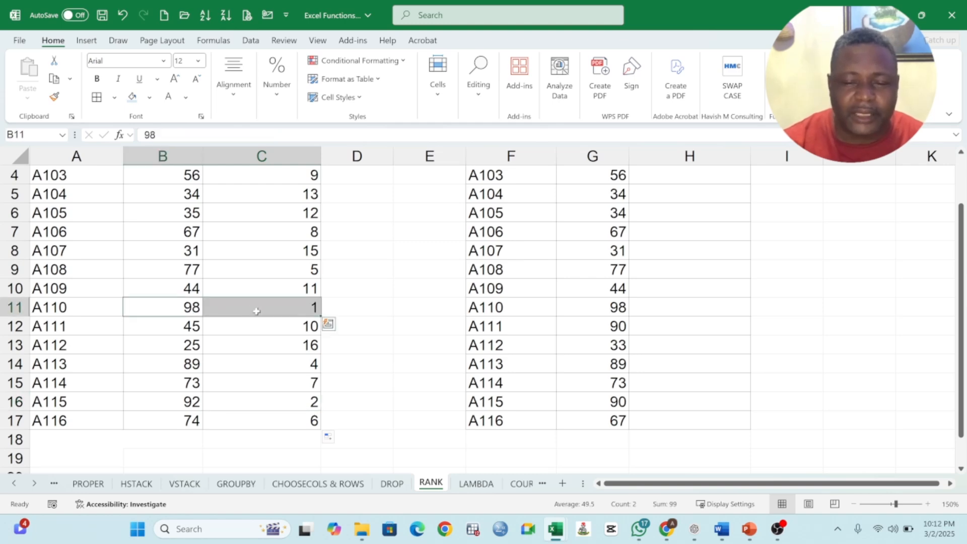
pyautogui.scroll(1, 298, 339)
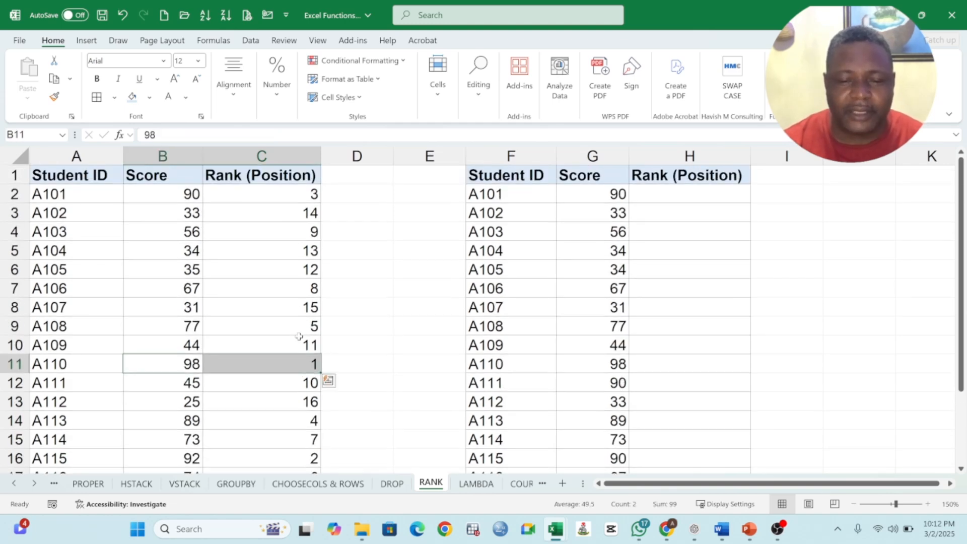
# Try to append the suffix " st", with a leading space, to the RANK formula in C2 using &
pyautogui.click(290, 197)
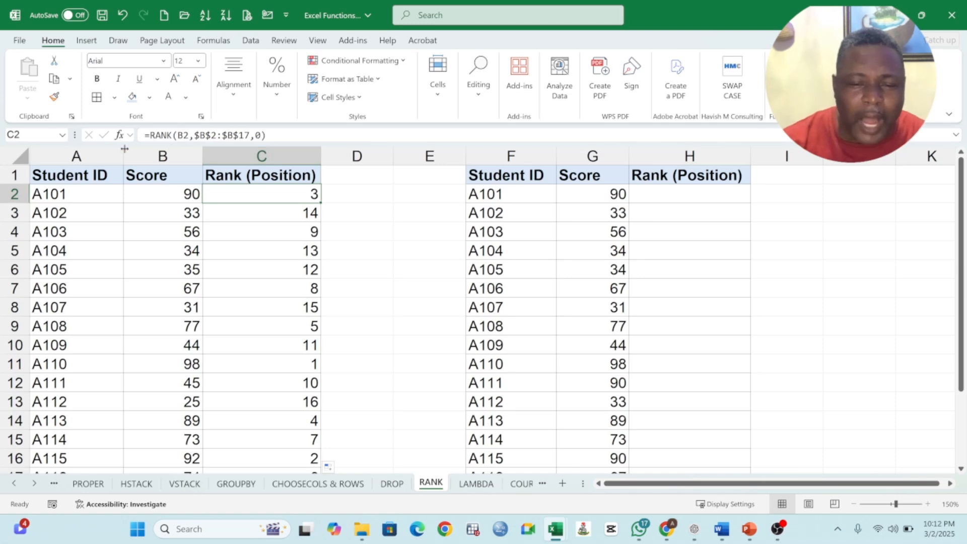
pyautogui.press('F2')
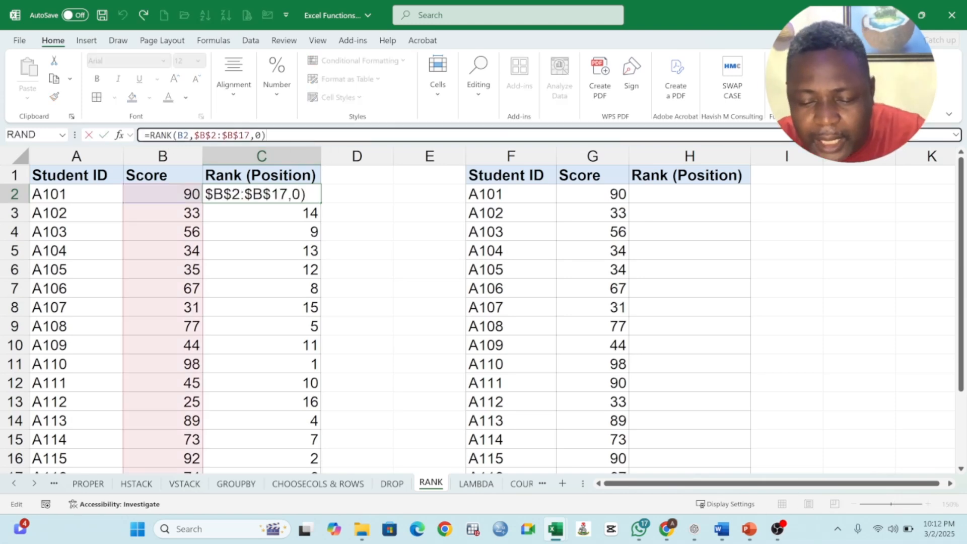
pyautogui.write('&"S')
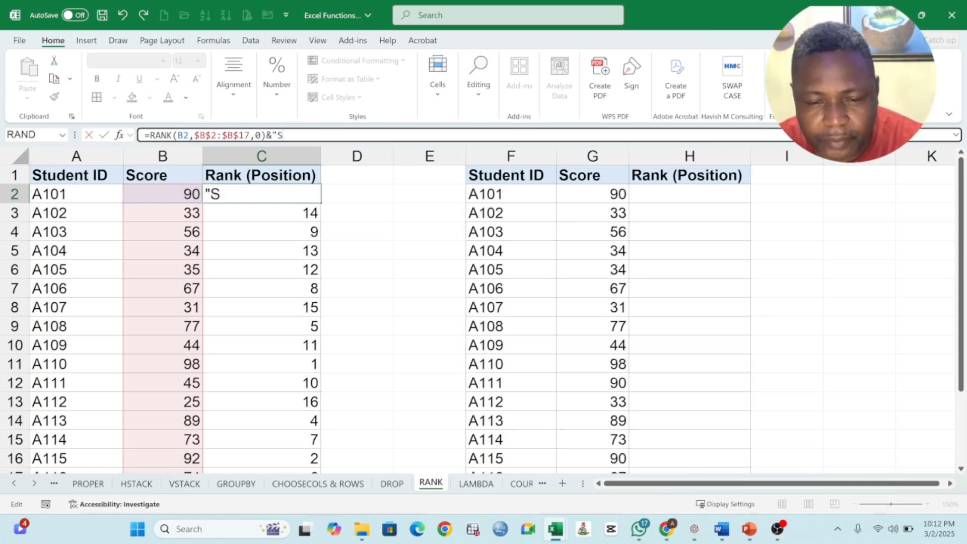
pyautogui.press('BackSpace')
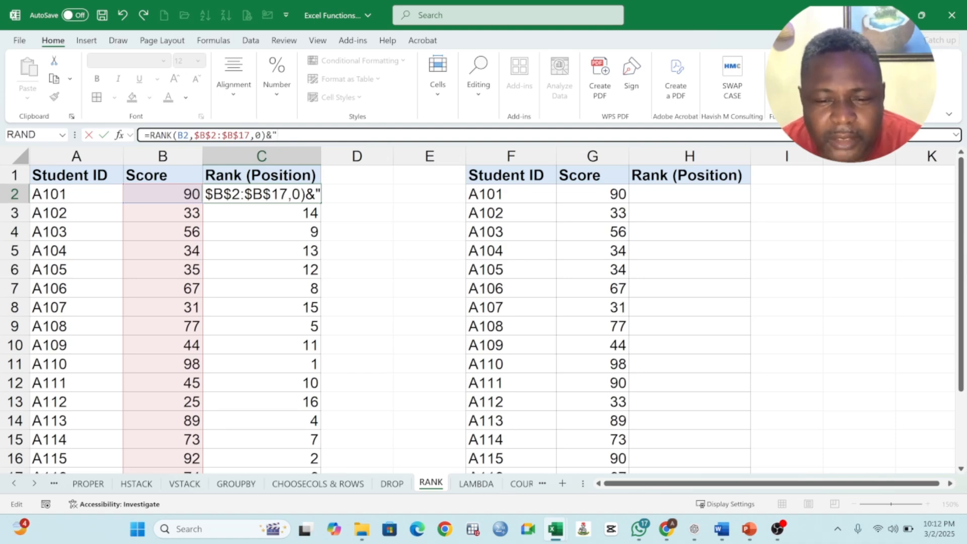
pyautogui.write('st')
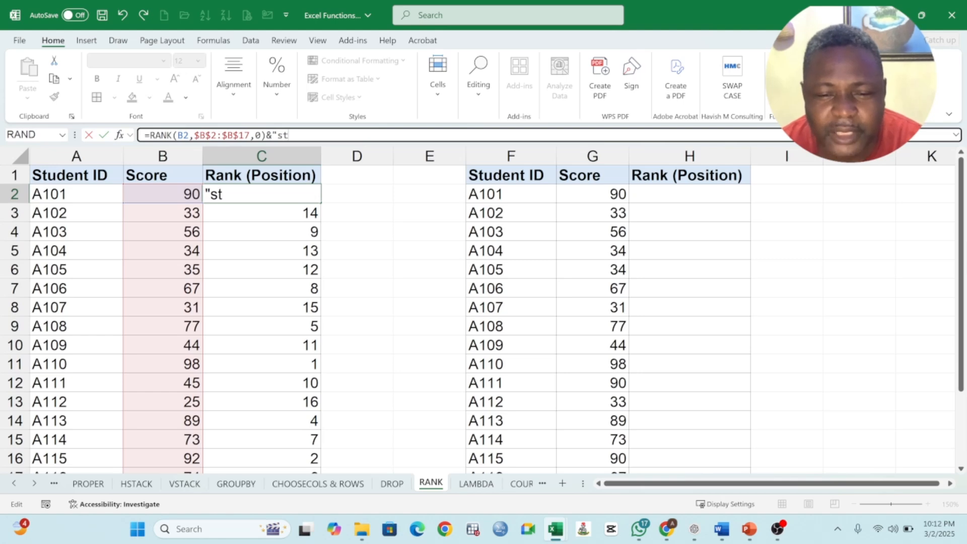
pyautogui.press('BackSpace')
pyautogui.press('BackSpace')
pyautogui.write('st')
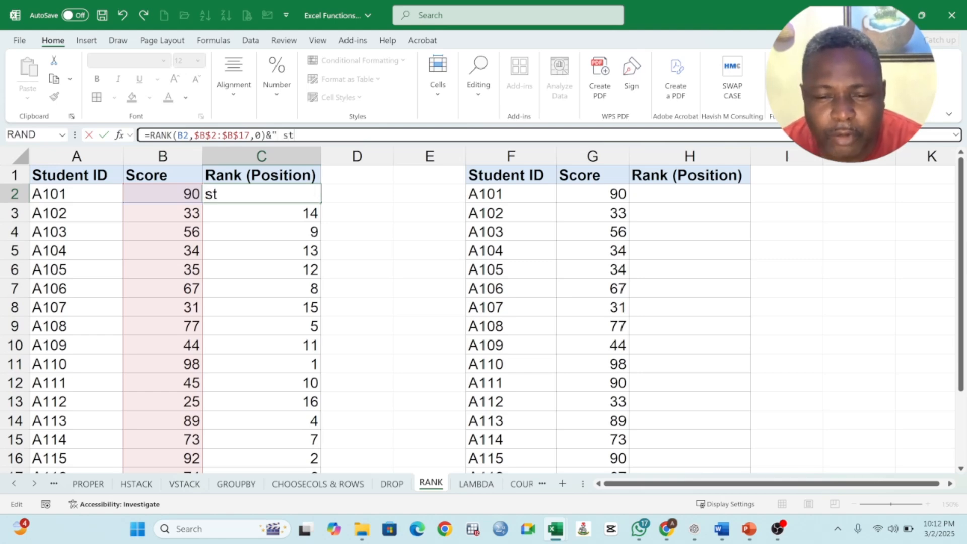
pyautogui.write(')')
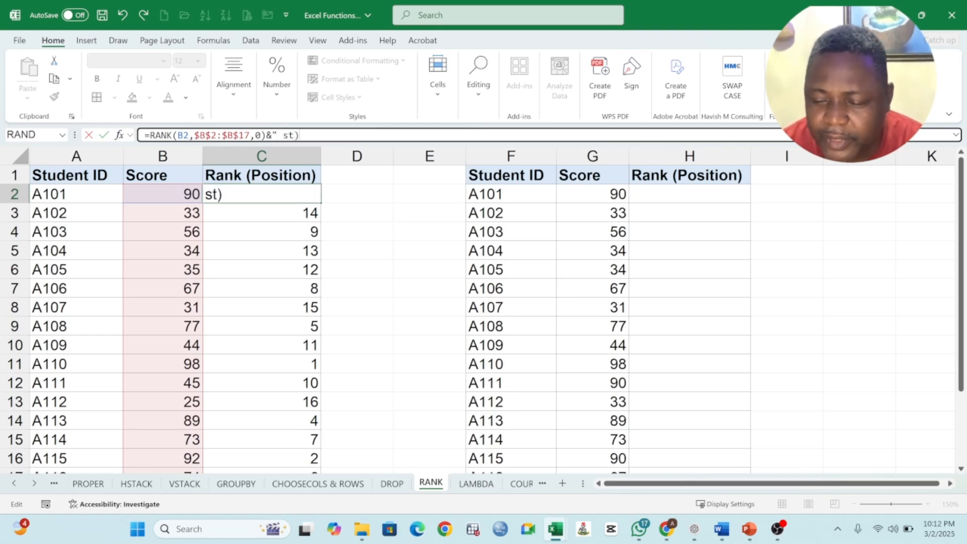
pyautogui.press('BackSpace')
pyautogui.write('"')
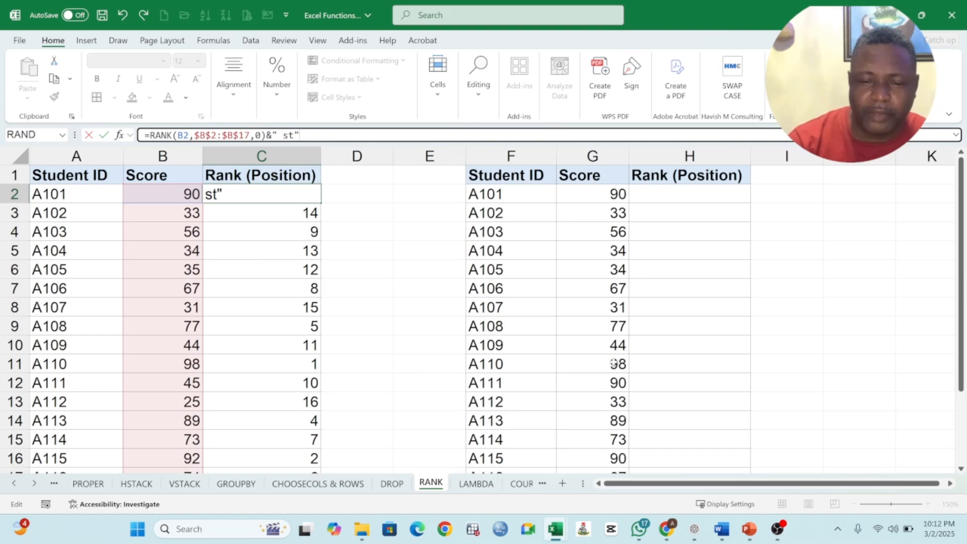
pyautogui.press('Return')
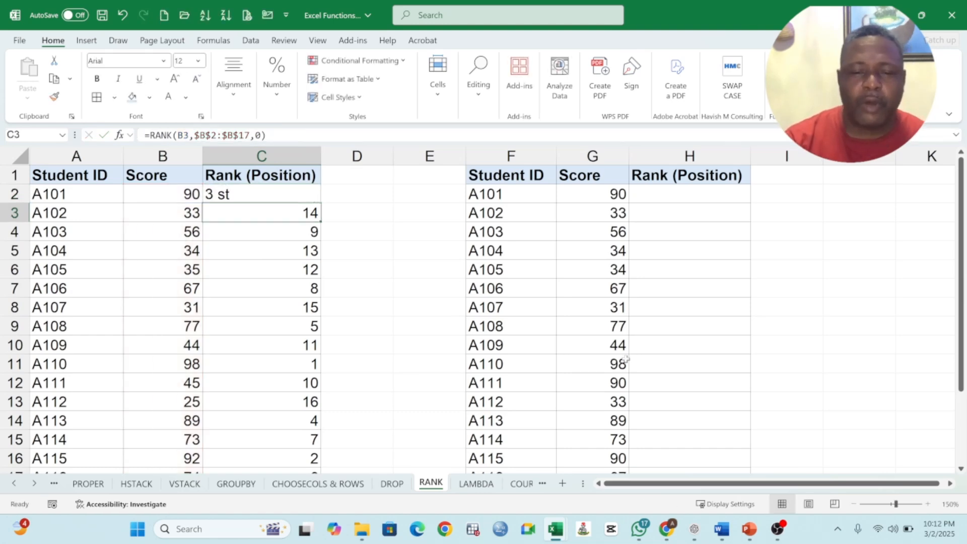
# Remove the space before st in C2's suffix so the formula ends in &"st"
pyautogui.click(226, 194)
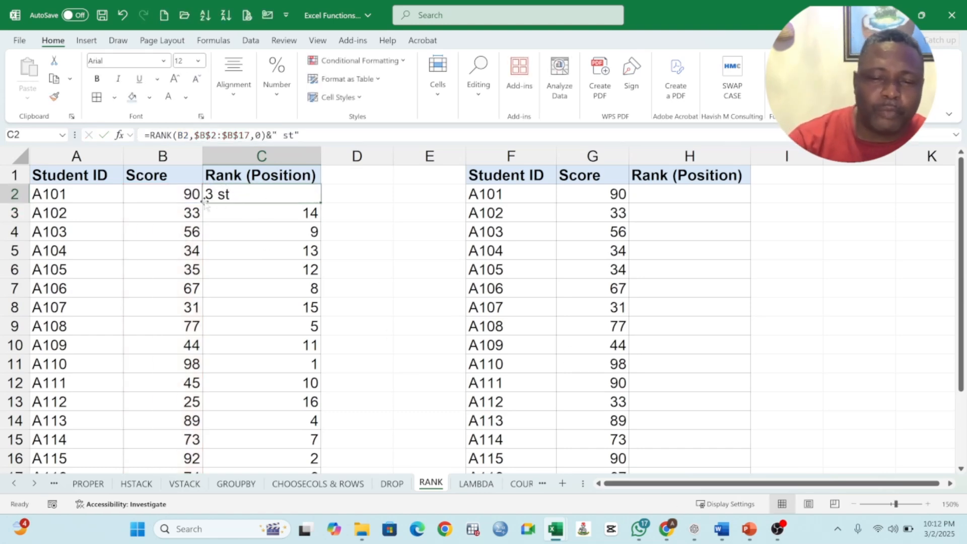
pyautogui.press('F2')
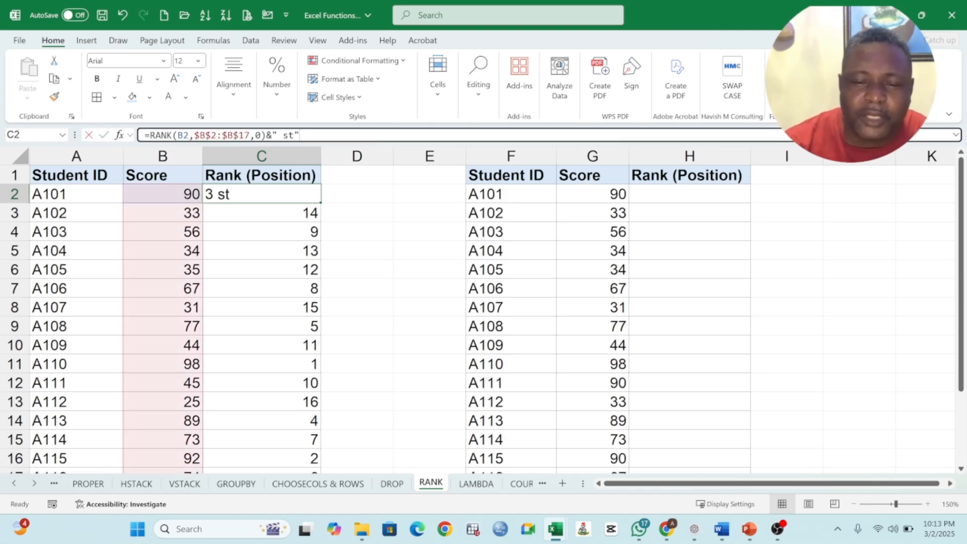
pyautogui.press('BackSpace')
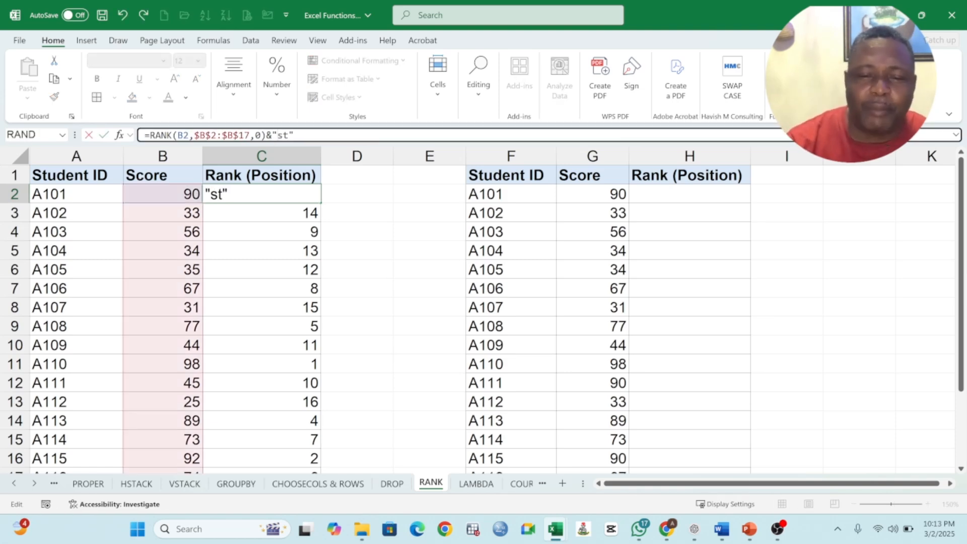
pyautogui.hotkey('ctrl', 'Return')
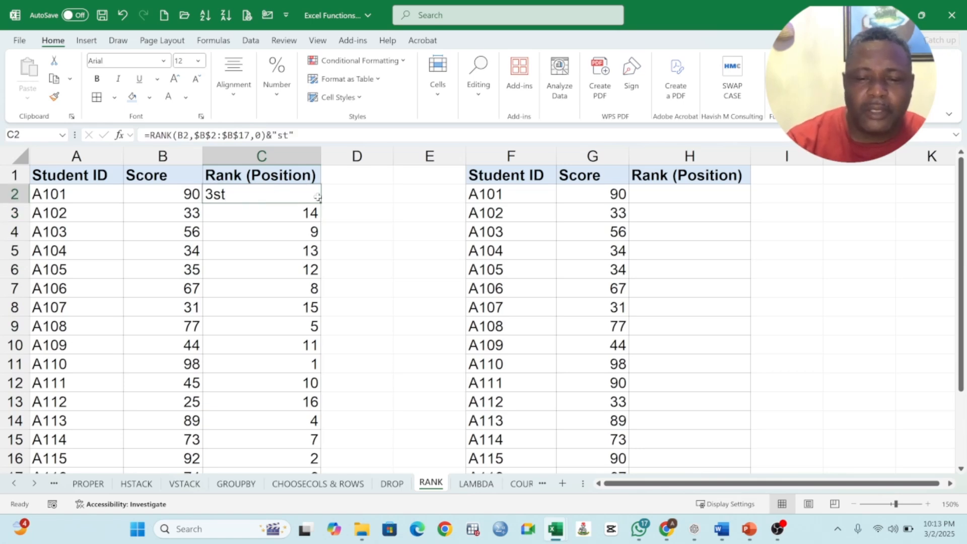
# Remove the &"st" suffix from the RANK formula in C2 and enter the formula
pyautogui.click(297, 136)
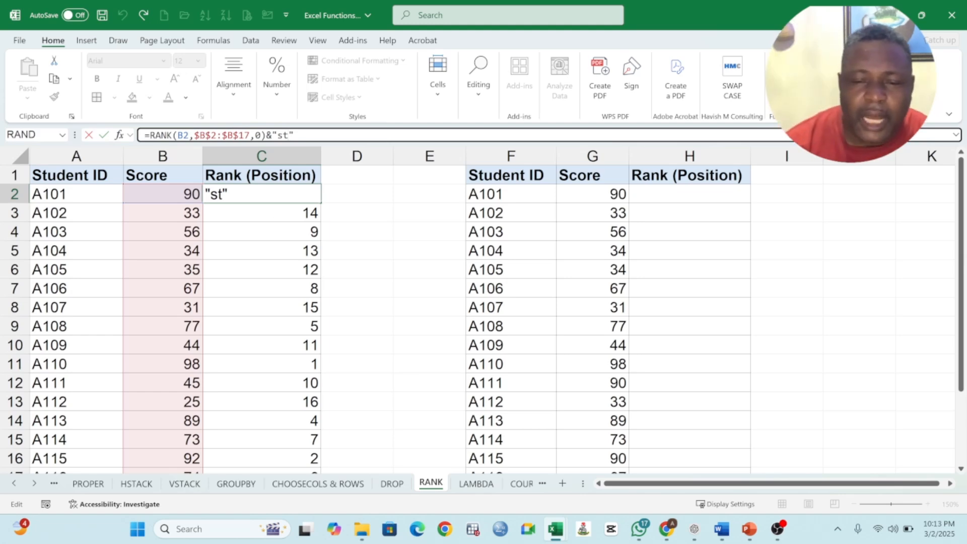
pyautogui.press('BackSpace')
pyautogui.press('BackSpace')
pyautogui.press('BackSpace')
pyautogui.press('BackSpace')
pyautogui.press('BackSpace')
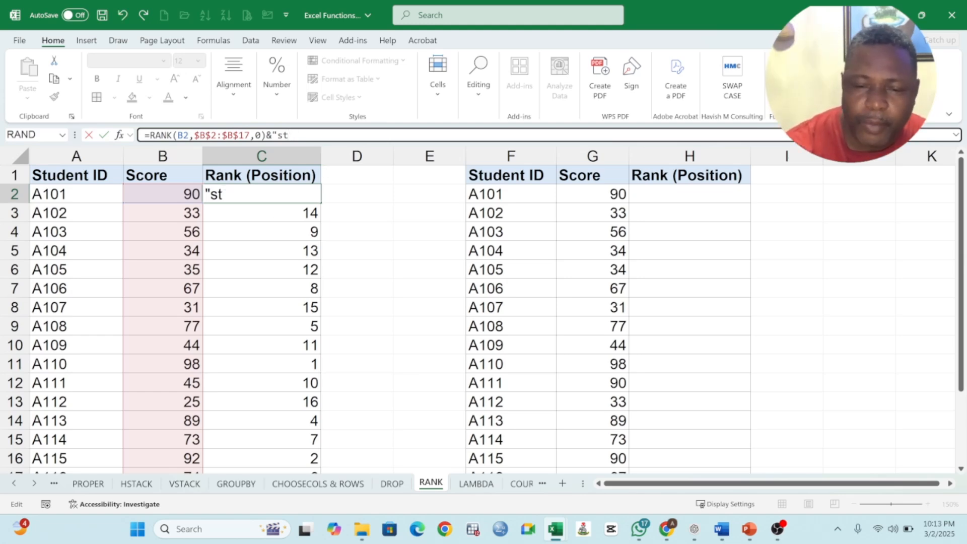
pyautogui.press('Return')
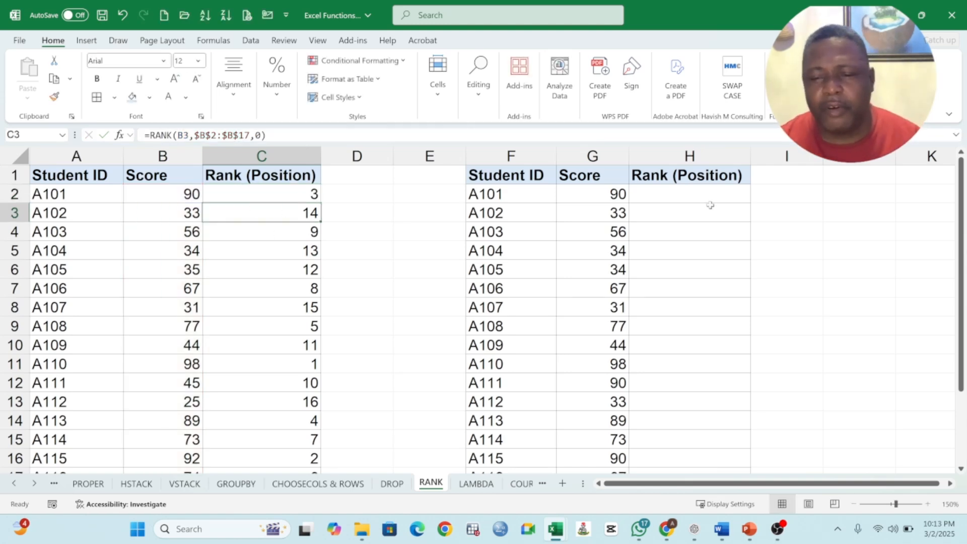
# Start a RANK.EQ formula in H2 that ranks the score in G2 against the range G2:G17
pyautogui.moveTo(619, 250); pyautogui.dragTo(624, 270)
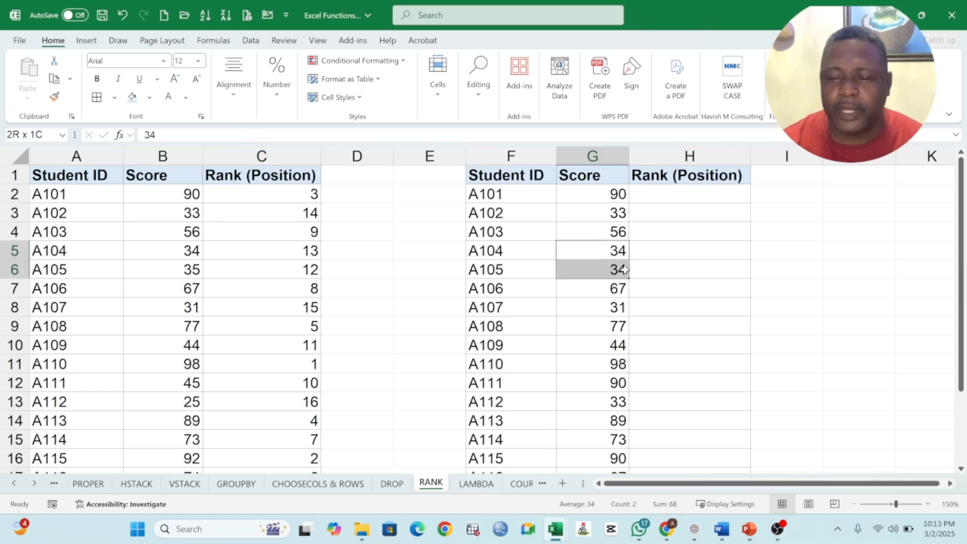
pyautogui.click(693, 193)
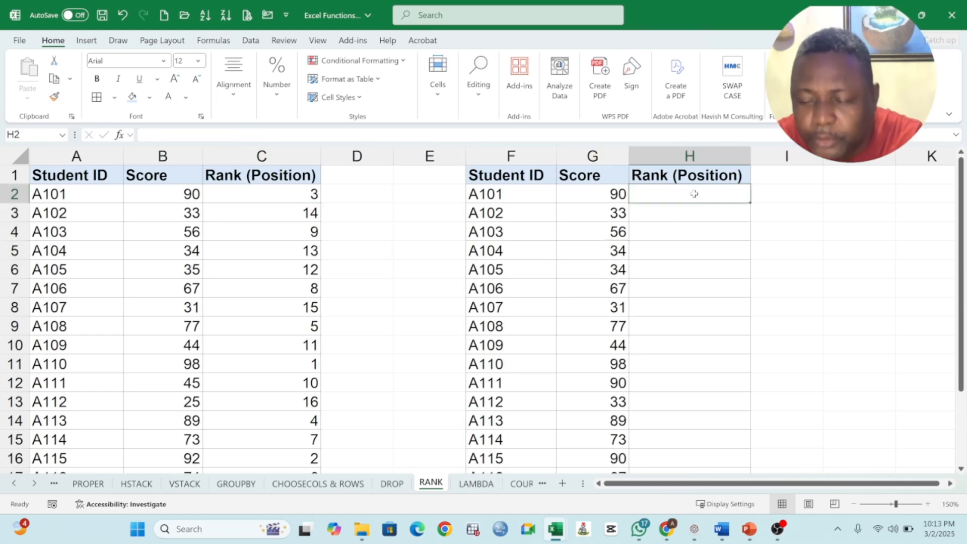
pyautogui.write('=')
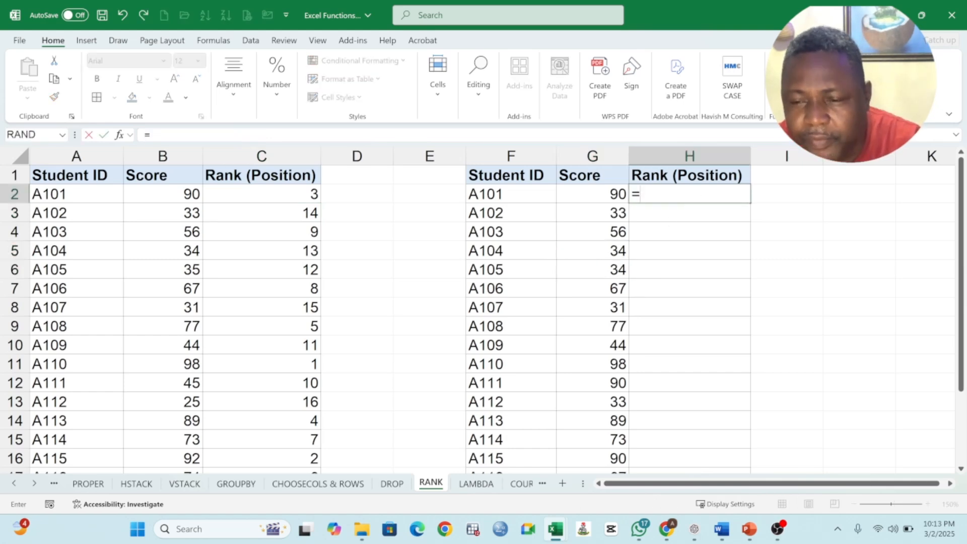
pyautogui.write('r')
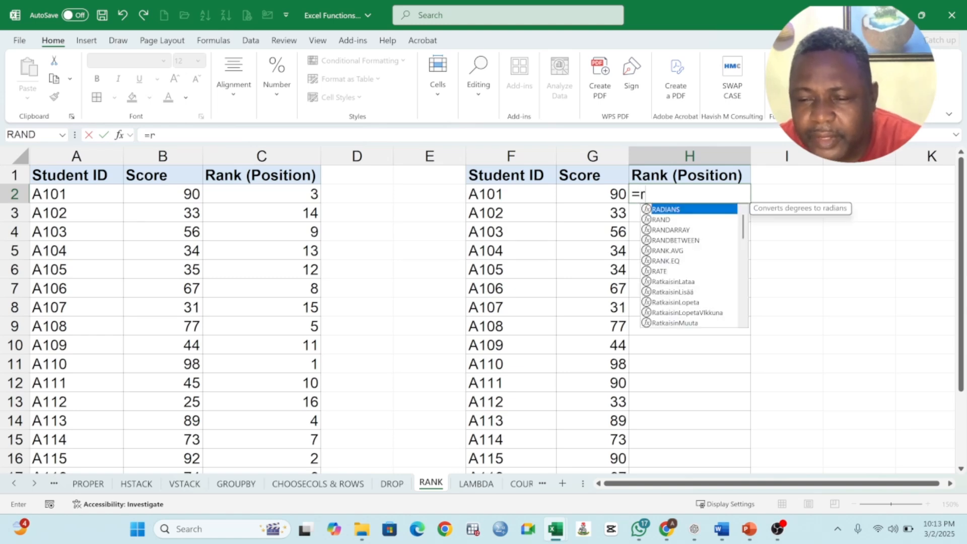
pyautogui.press('BackSpace')
pyautogui.write('RANK')
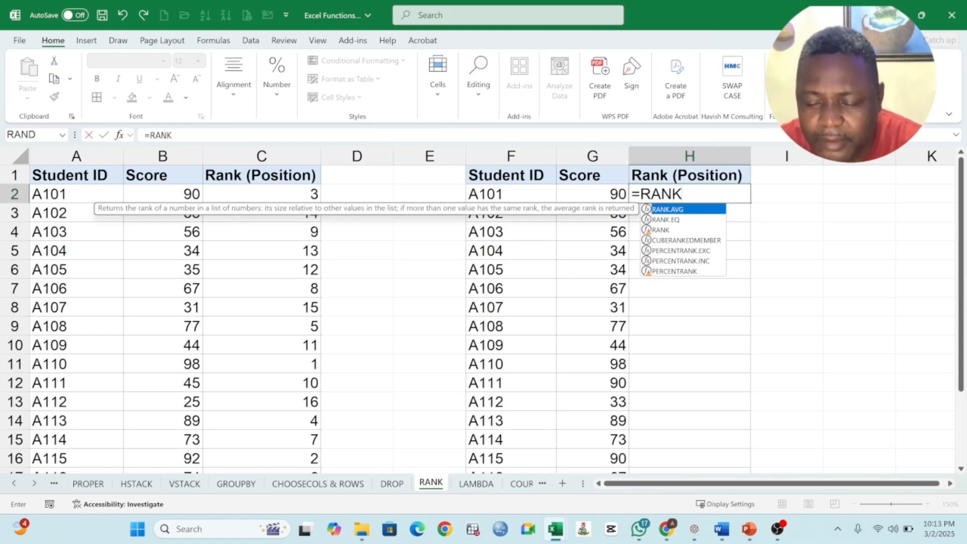
pyautogui.write('.EQ(')
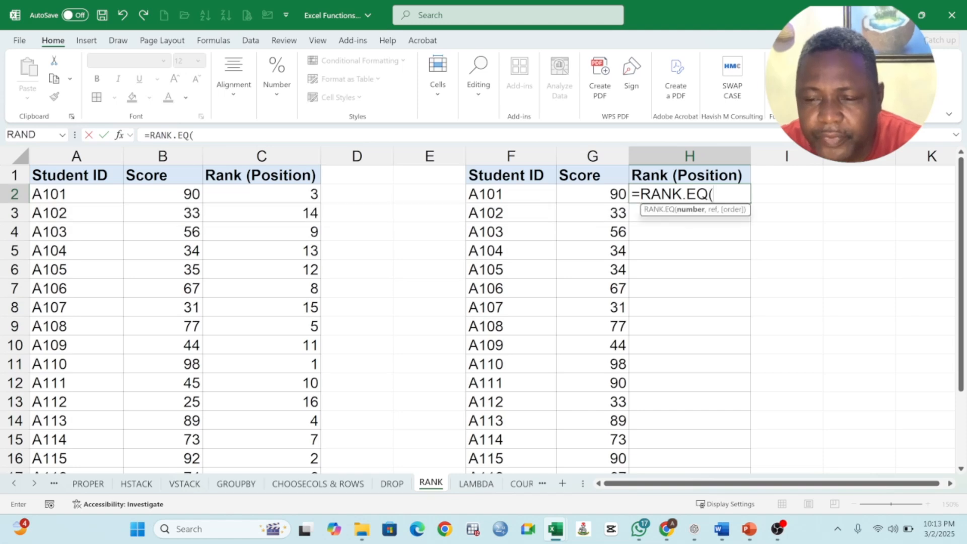
pyautogui.click(601, 192)
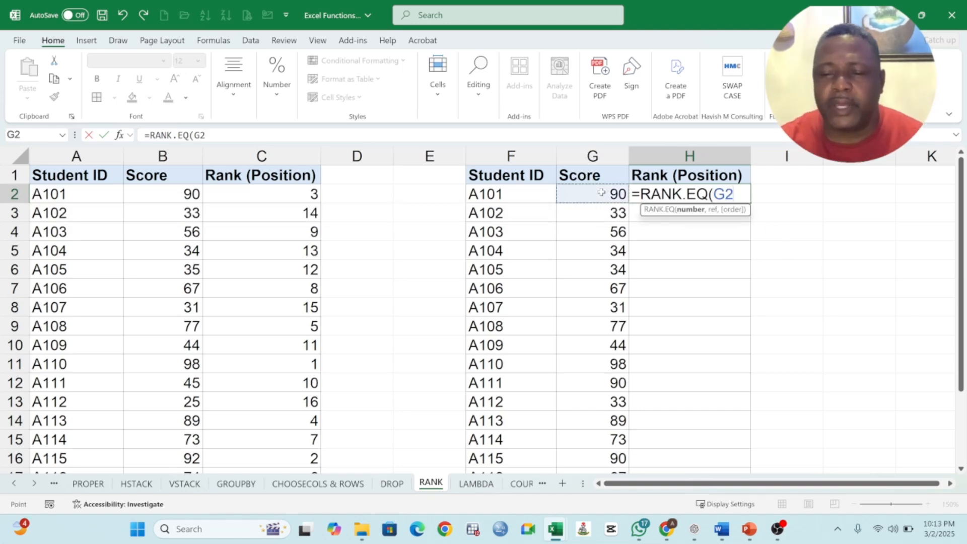
pyautogui.write(',')
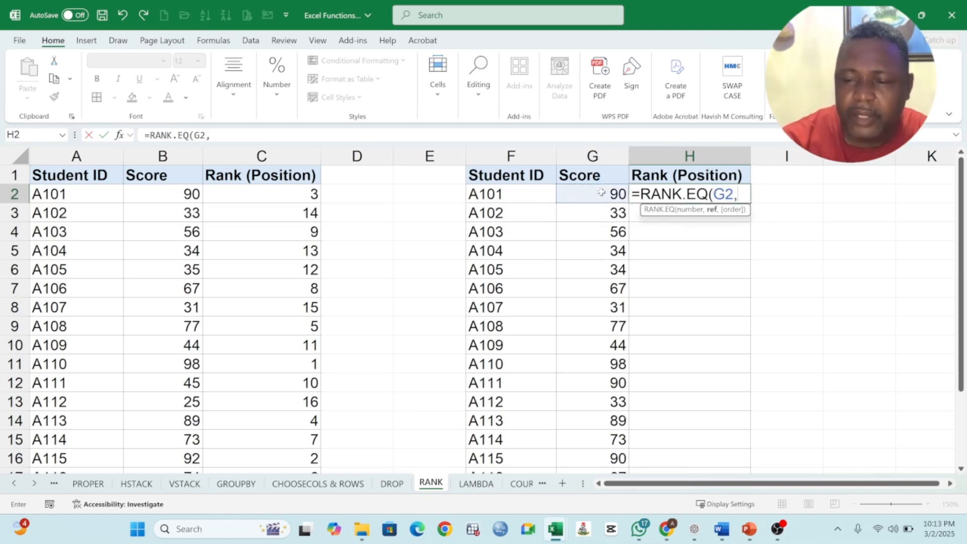
pyautogui.moveTo(602, 192); pyautogui.dragTo(610, 423)
pyautogui.scroll(1, 810, 305)
pyautogui.scroll(1, 811, 306)
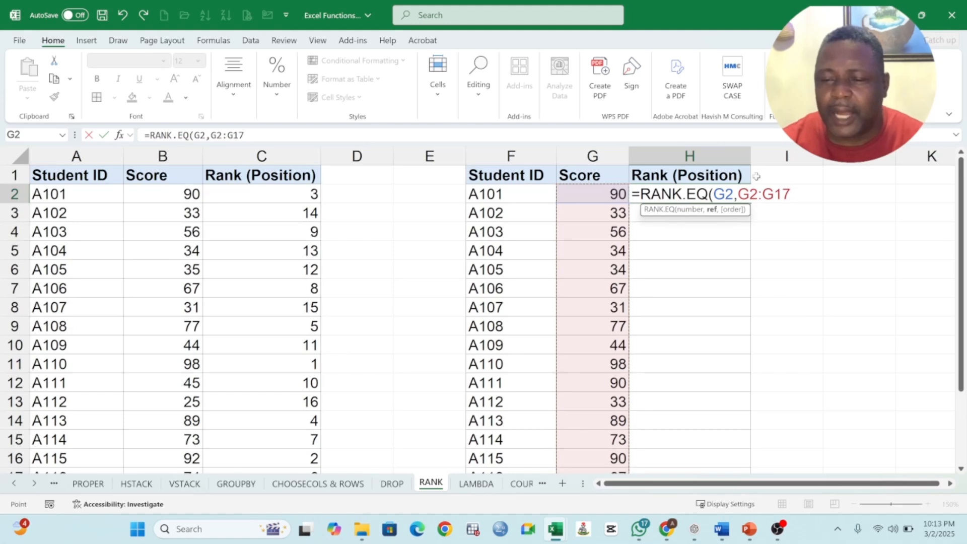
# Make the reference range in H2's RANK.EQ formula absolute as $G$2:$G$17
pyautogui.click(738, 194)
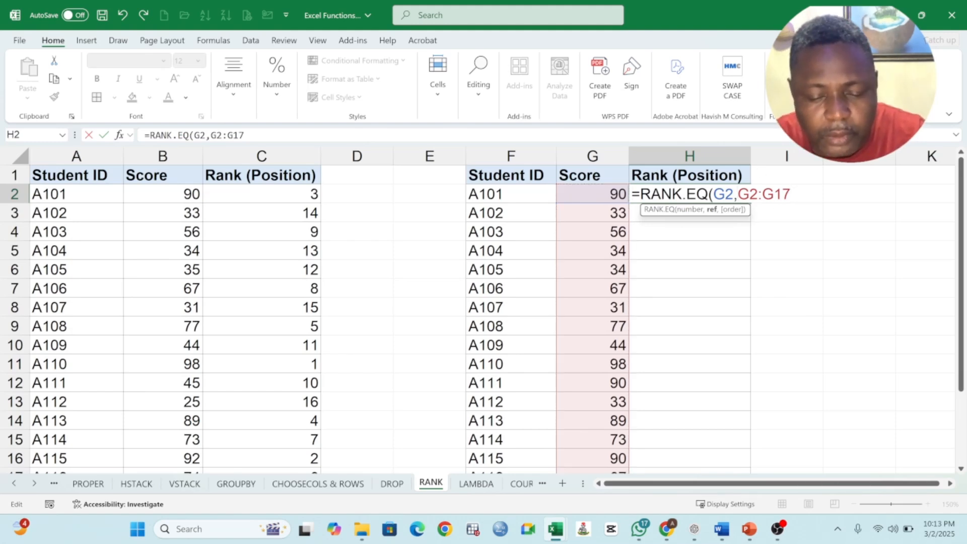
pyautogui.write('$')
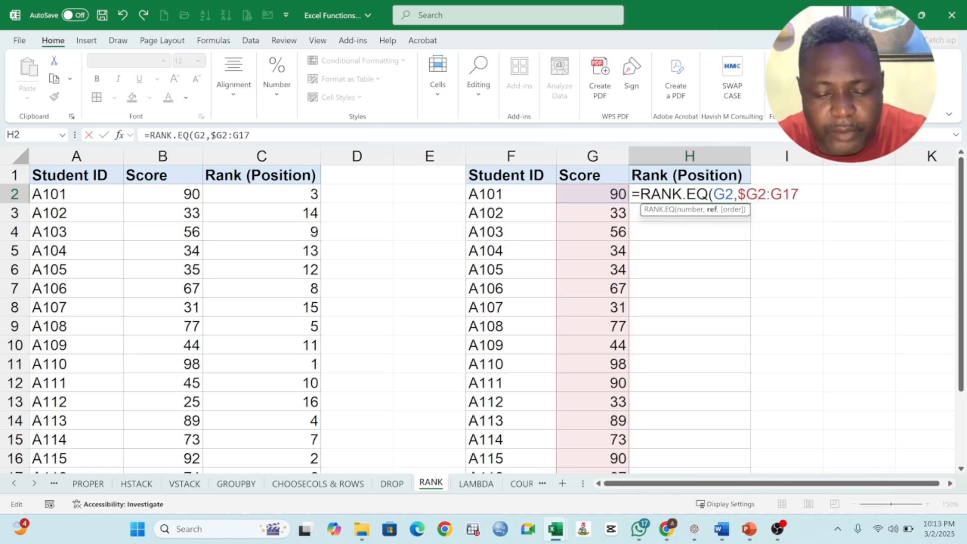
pyautogui.press('Right')
pyautogui.write('$')
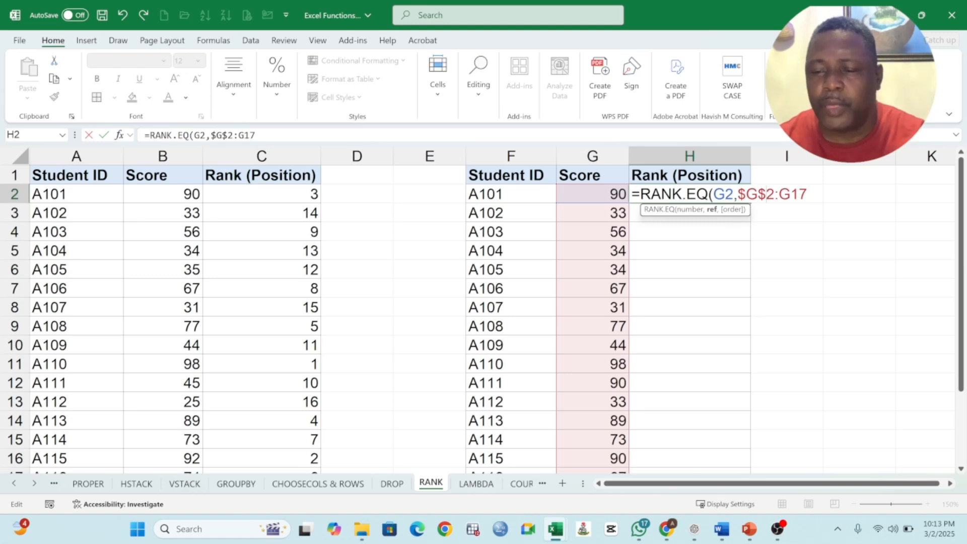
pyautogui.press('Right')
pyautogui.press('Right')
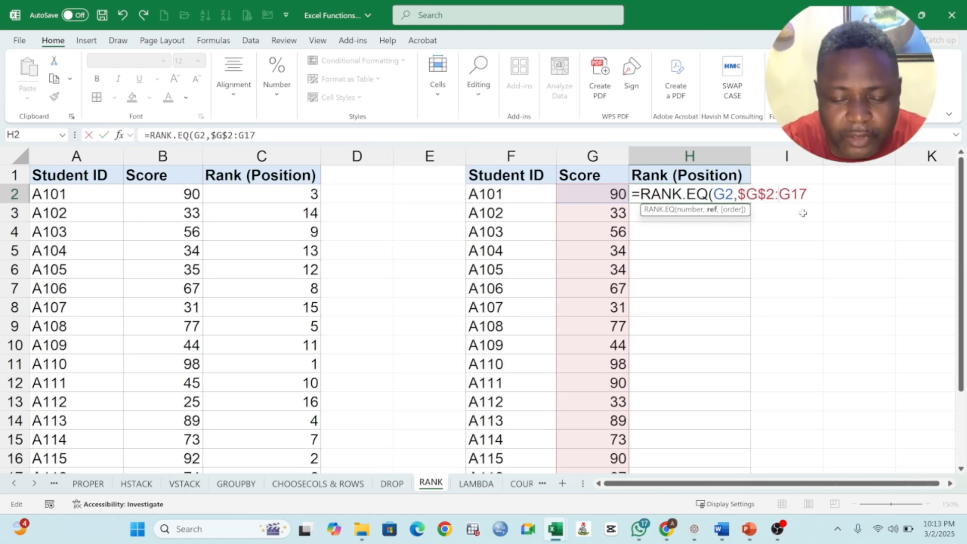
pyautogui.write('$')
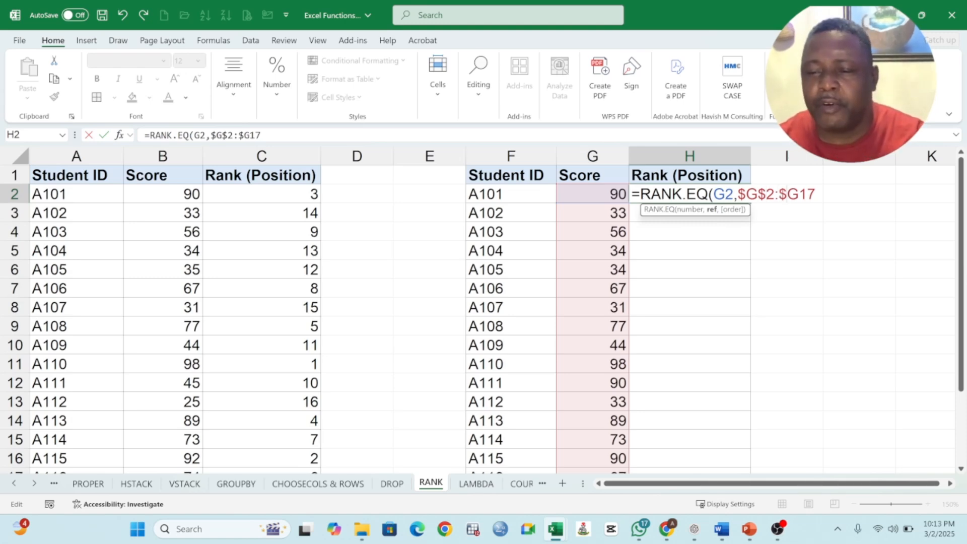
pyautogui.press('Right')
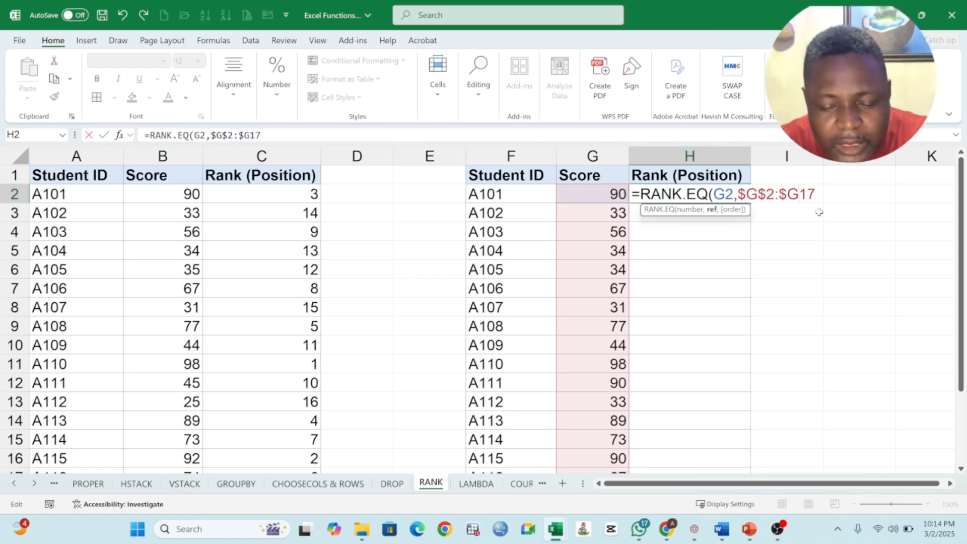
pyautogui.write('$')
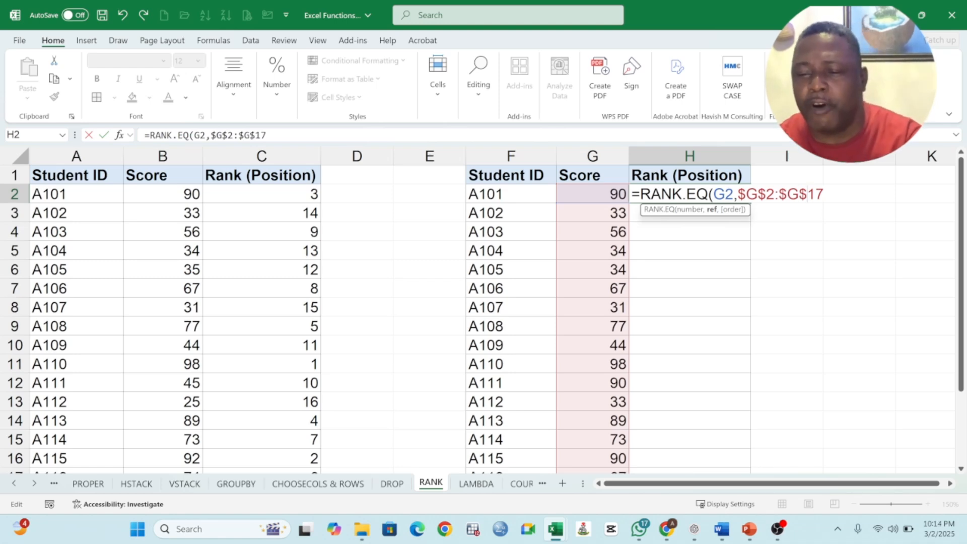
# Complete H2's RANK.EQ formula with order 0 for descending and fill it down through H17
pyautogui.press('Right')
pyautogui.press('Right')
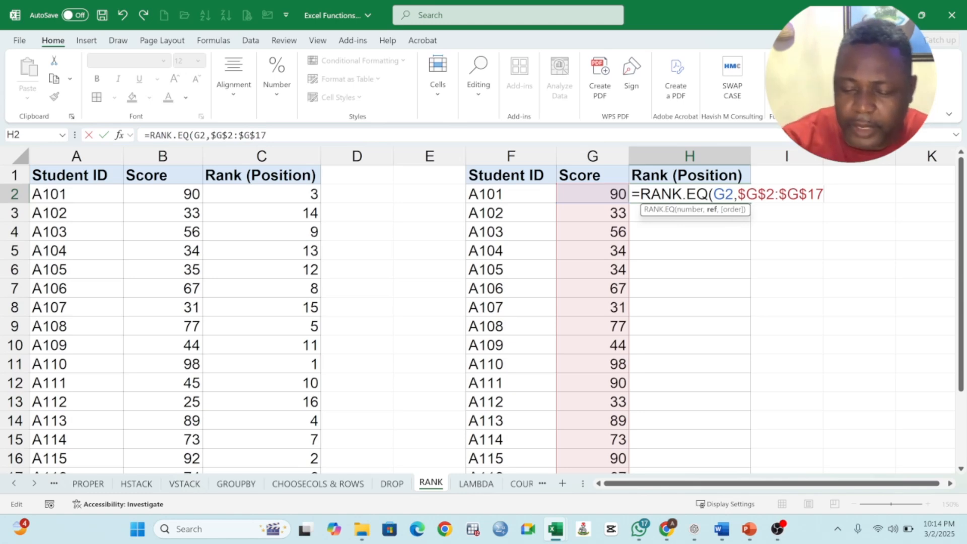
pyautogui.write(',0')
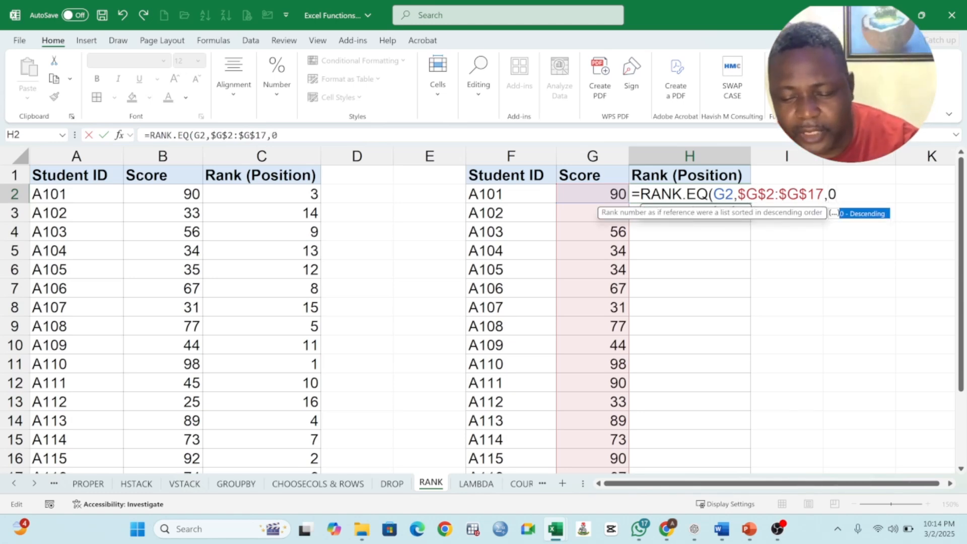
pyautogui.write(')')
pyautogui.press('Return')
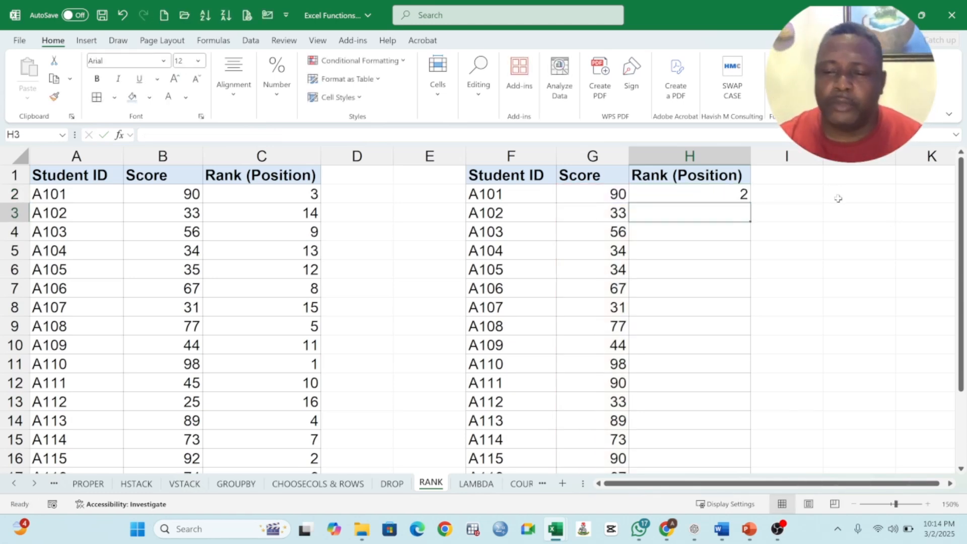
pyautogui.click(724, 197)
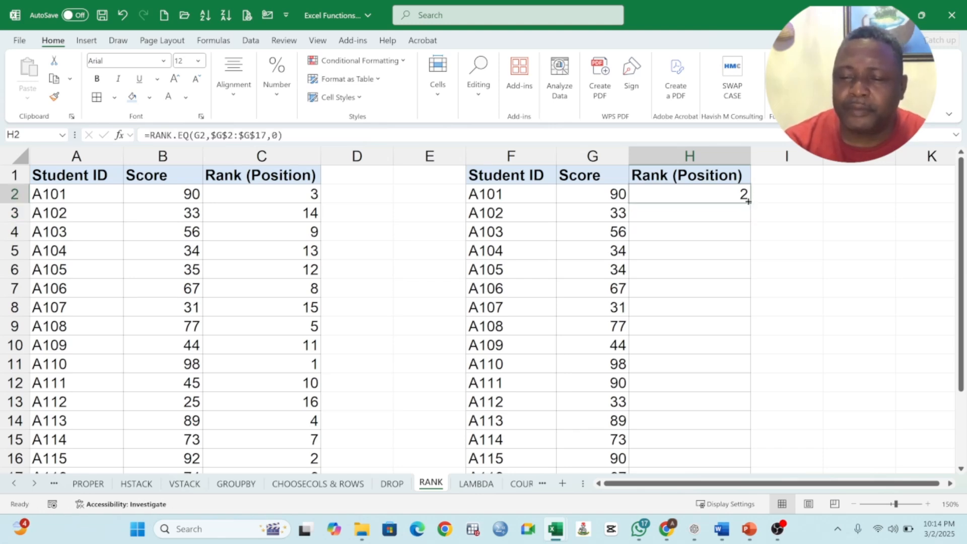
pyautogui.doubleClick(749, 202)
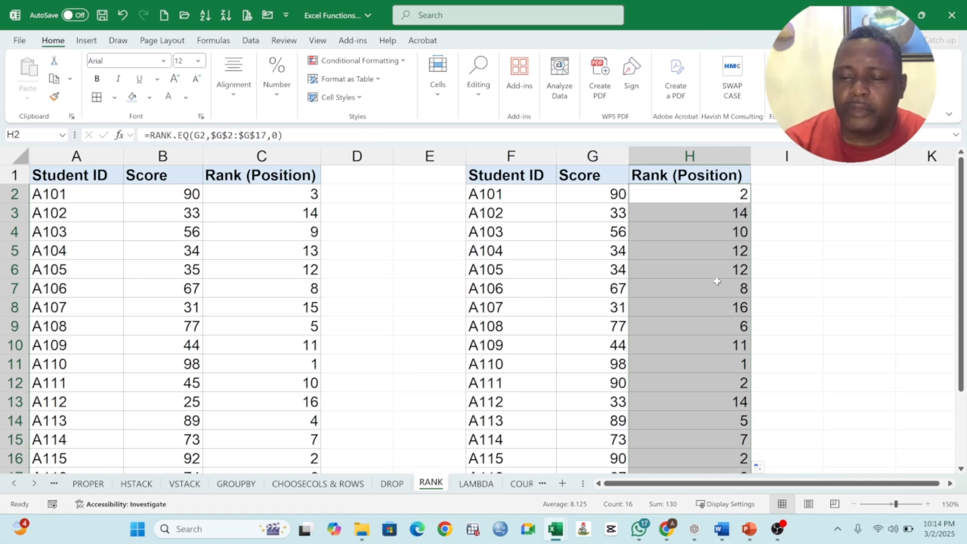
# Compare the RANK.EQ positions of the tied scores: 34 in rows 5 and 6, and 67 in rows 7 and 17
pyautogui.moveTo(705, 248); pyautogui.dragTo(719, 268)
pyautogui.click(611, 257)
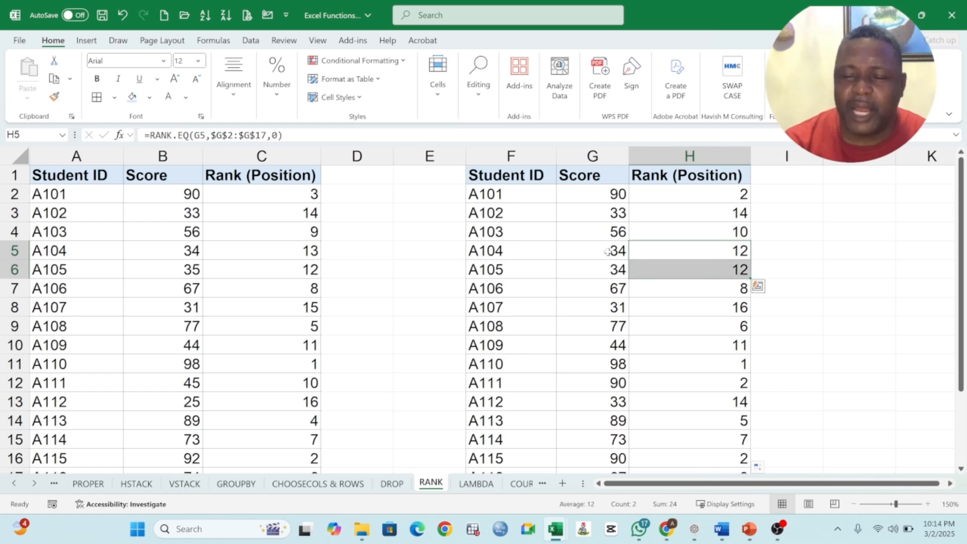
pyautogui.moveTo(608, 252); pyautogui.dragTo(718, 272)
pyautogui.scroll(-1, 728, 309)
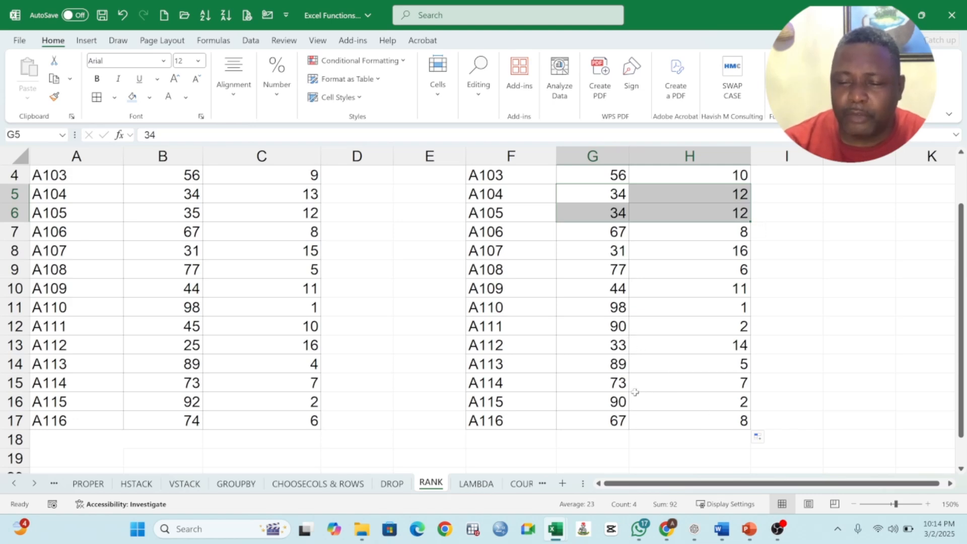
pyautogui.click(625, 418)
pyautogui.scroll(1, 655, 343)
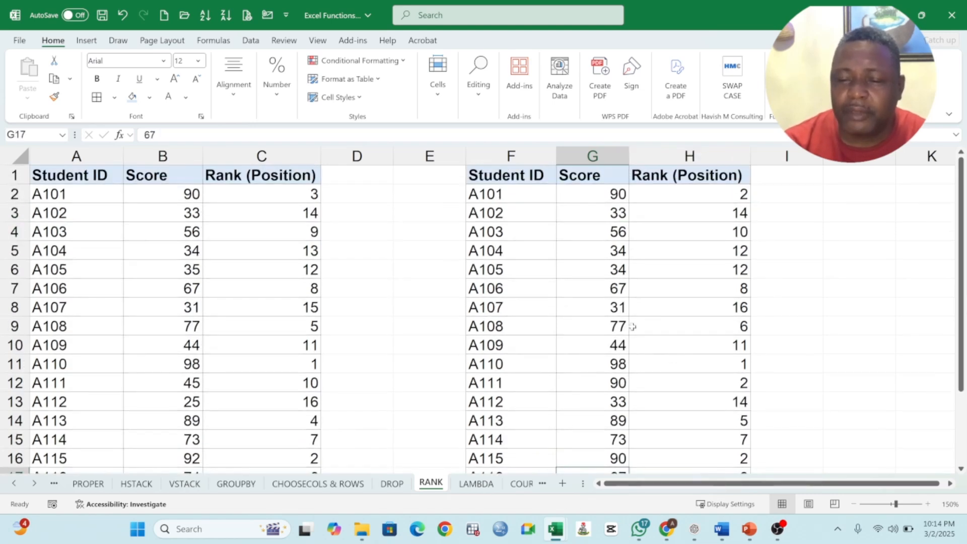
pyautogui.click(624, 291)
pyautogui.click(703, 289)
pyautogui.scroll(-1, 704, 284)
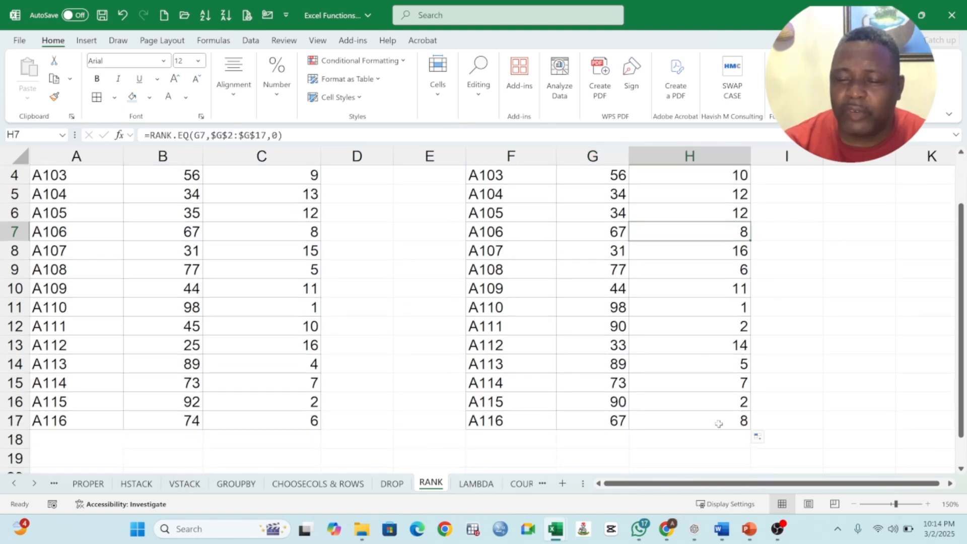
pyautogui.click(719, 422)
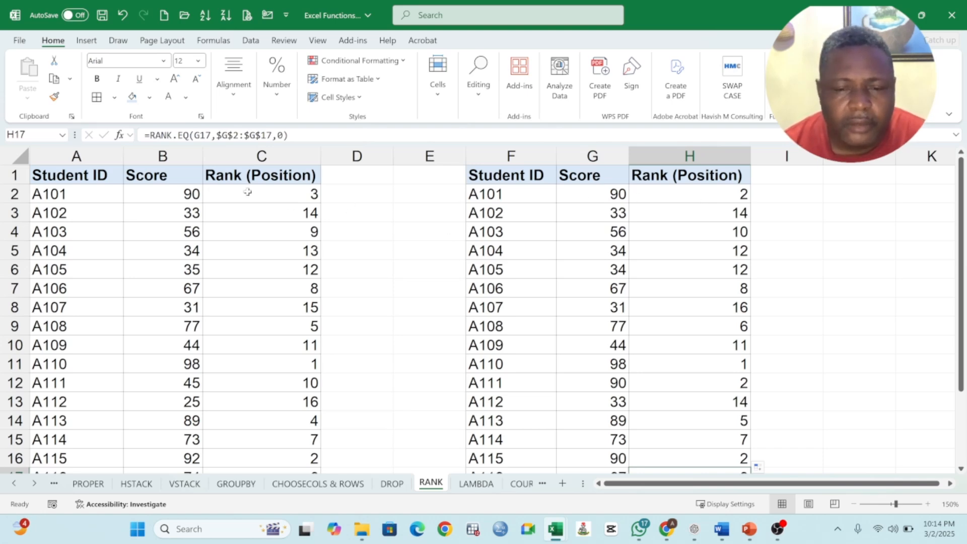
# Change the function in H2 from RANK.EQ to RANK.AVG, keeping its arguments
pyautogui.click(696, 196)
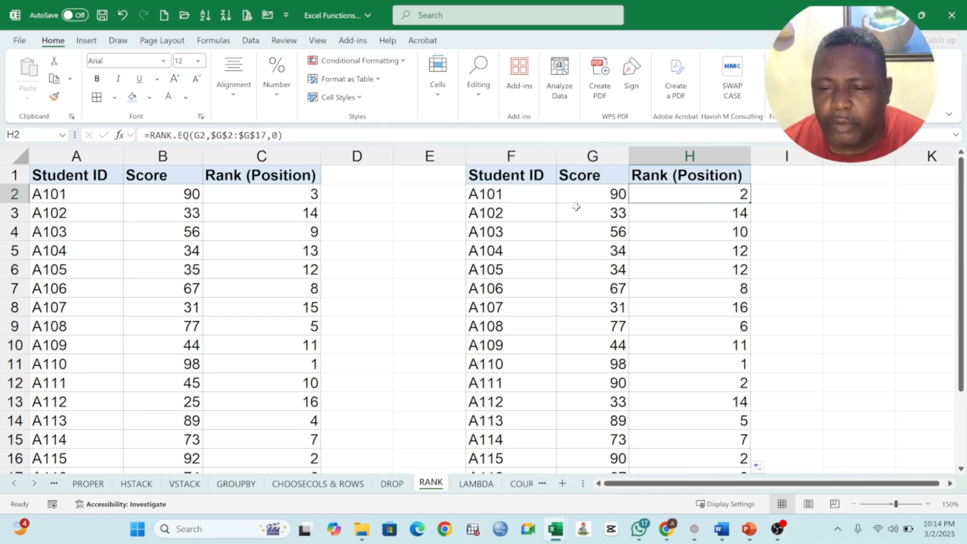
pyautogui.doubleClick(690, 198)
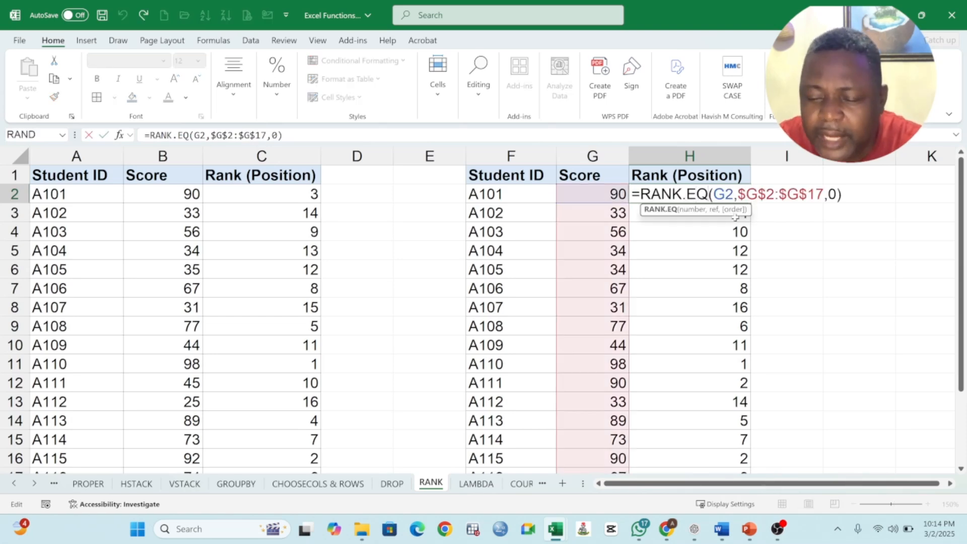
pyautogui.press('BackSpace')
pyautogui.press('BackSpace')
pyautogui.write('AVG')
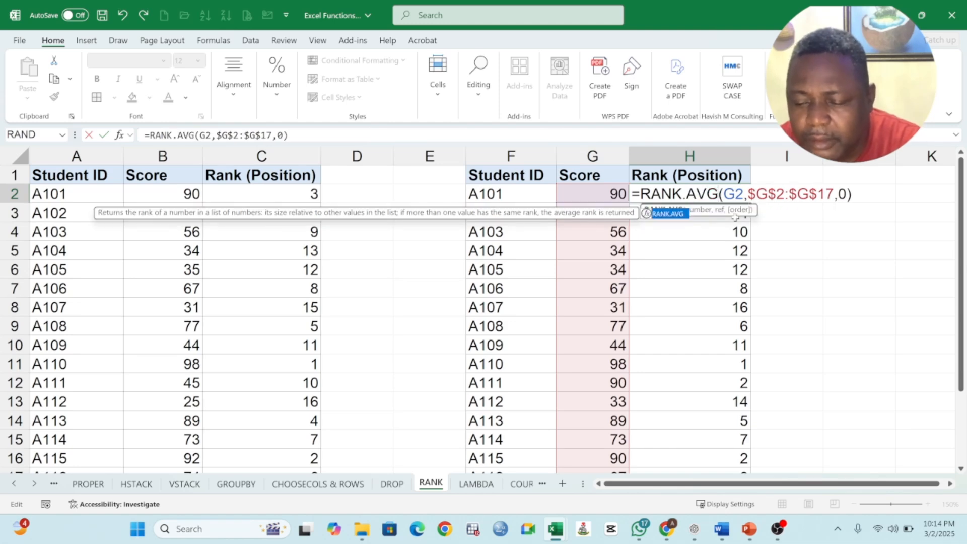
pyautogui.press('Return')
# Fill the RANK.AVG formula from H2 down through H17 and check the positions of the tied scores in H3 and H5
pyautogui.click(742, 198)
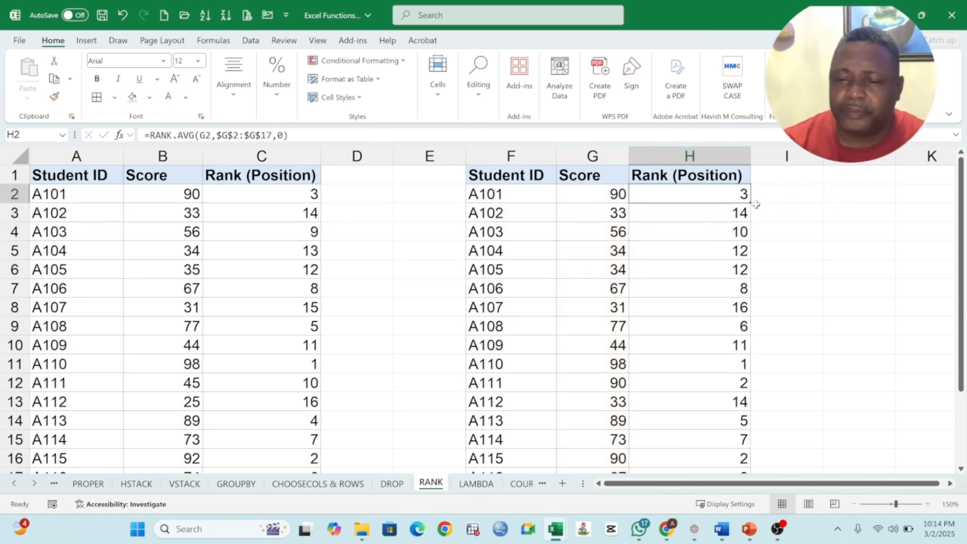
pyautogui.doubleClick(752, 203)
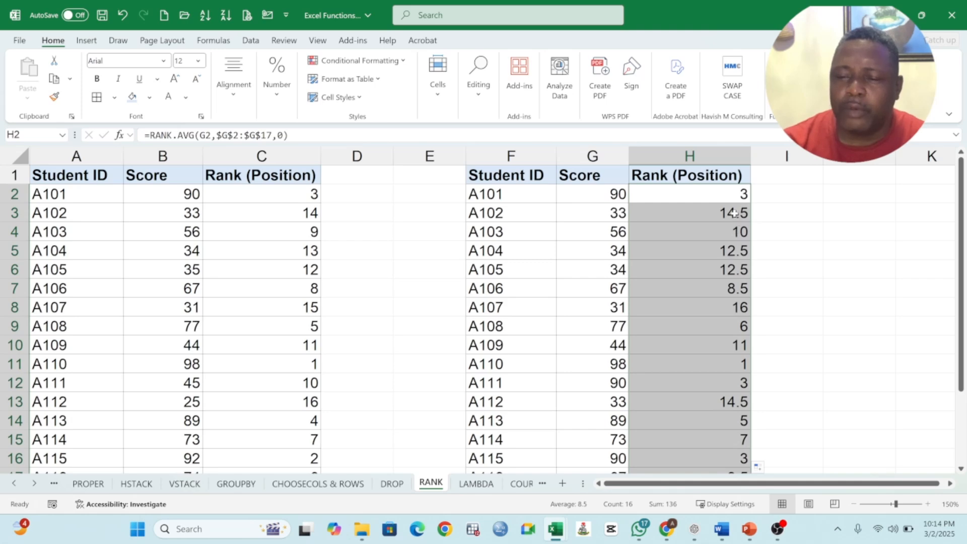
pyautogui.click(734, 213)
pyautogui.click(737, 250)
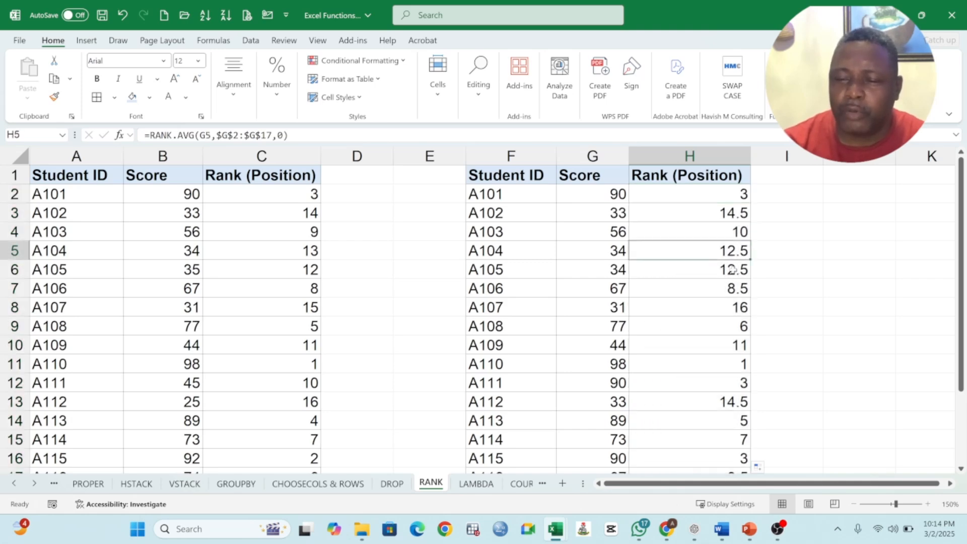
# Examine the RANK.AVG positions of the tied scores: 34 in rows 5 and 6, and 67 in row 17
pyautogui.click(735, 271)
pyautogui.scroll(-2, 733, 367)
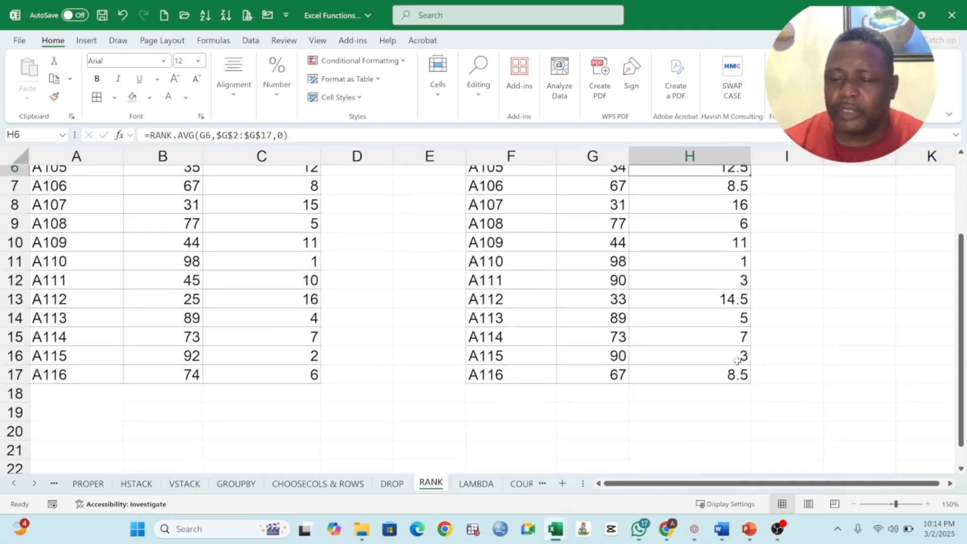
pyautogui.click(731, 367)
pyautogui.scroll(2, 711, 316)
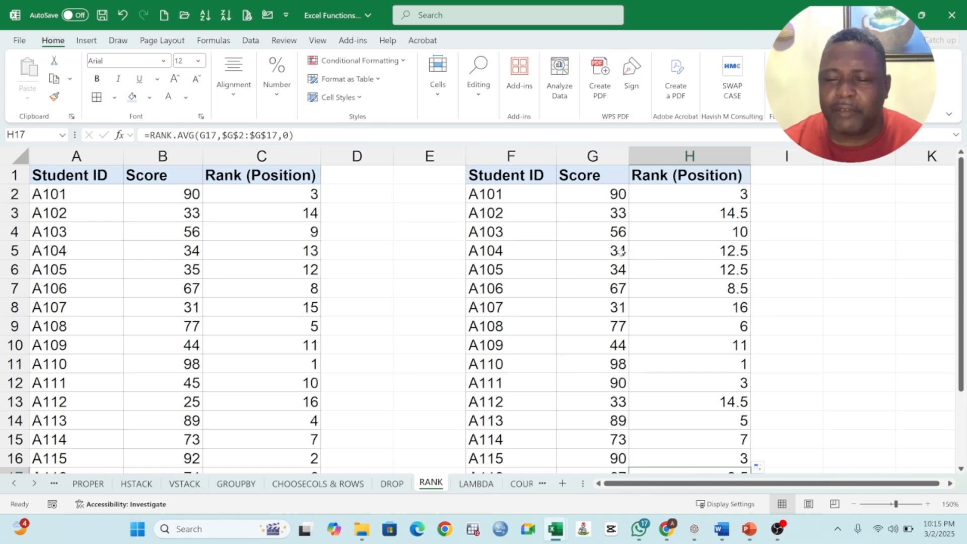
pyautogui.moveTo(621, 252); pyautogui.dragTo(739, 270)
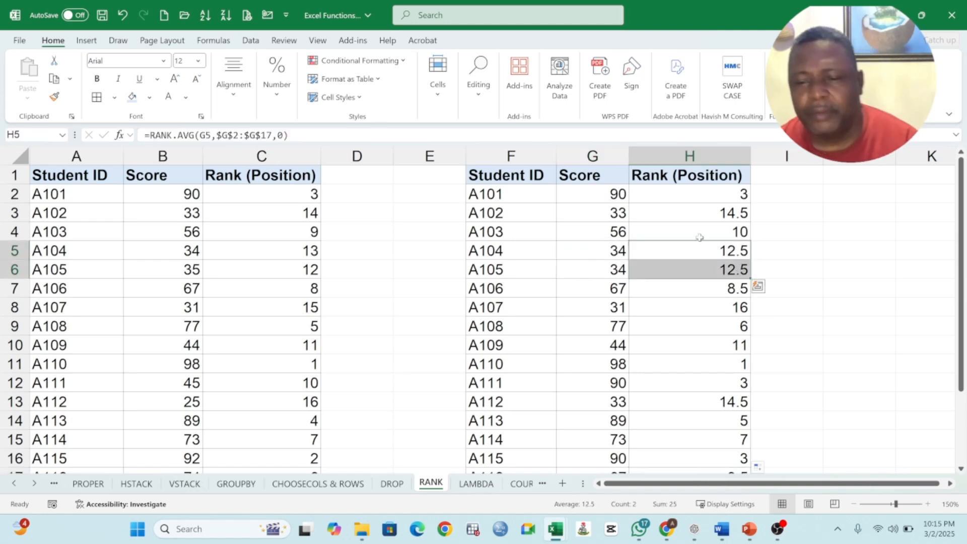
# Change the function in H2 from RANK.AVG back to RANK.EQ, keeping its arguments
pyautogui.click(727, 195)
pyautogui.doubleClick(727, 195)
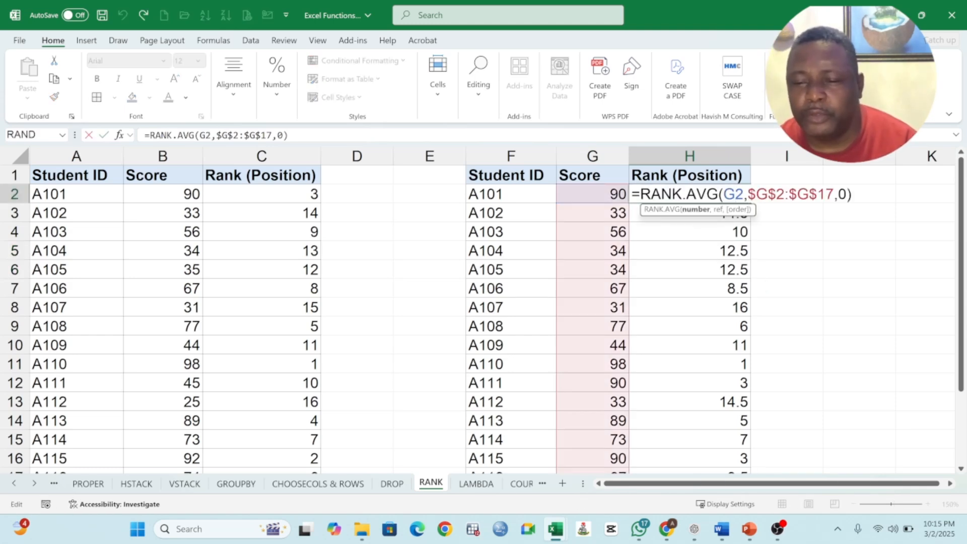
pyautogui.click(698, 195)
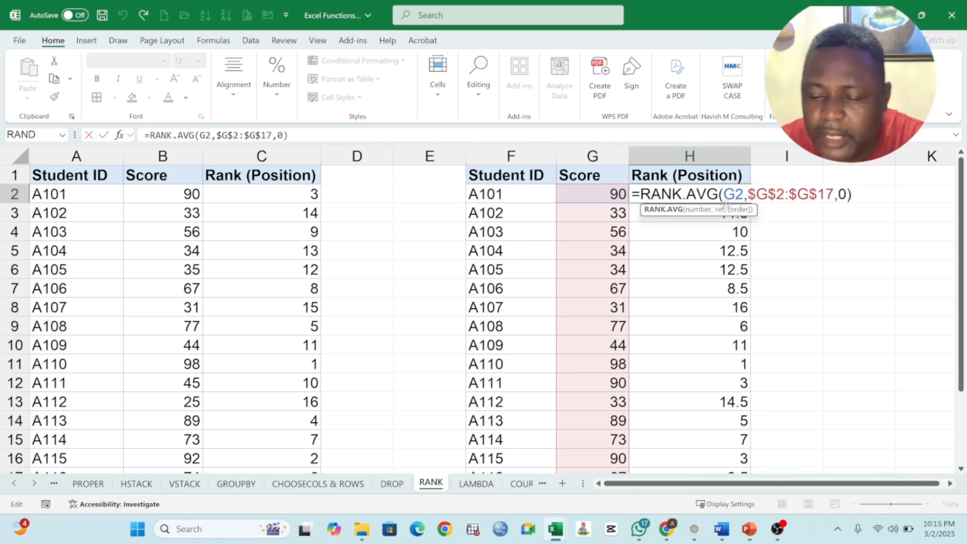
pyautogui.press('BackSpace')
pyautogui.press('BackSpace')
pyautogui.press('BackSpace')
pyautogui.write('EQ')
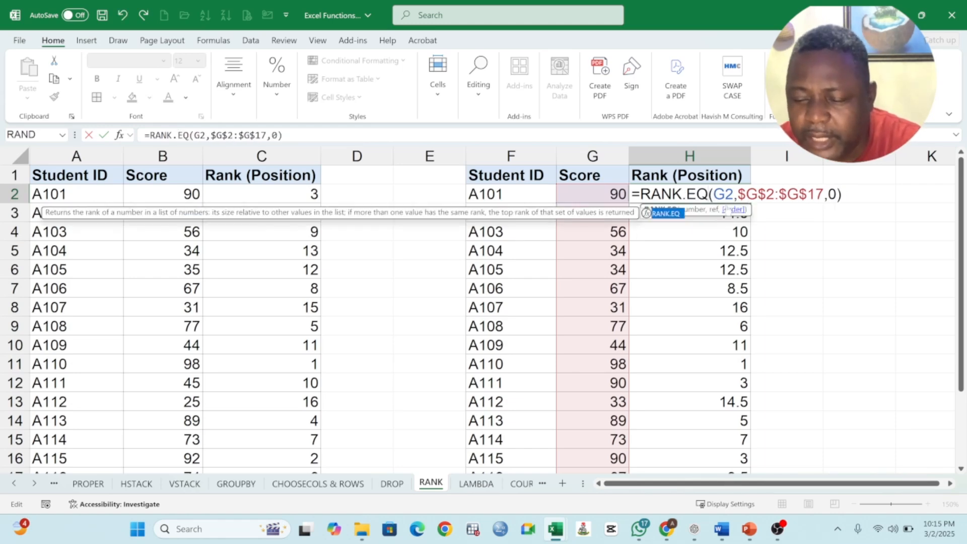
pyautogui.press('Return')
# Fill the RANK.EQ formula from H2 down through H17 and select C3 to compare with the RANK column
pyautogui.click(728, 196)
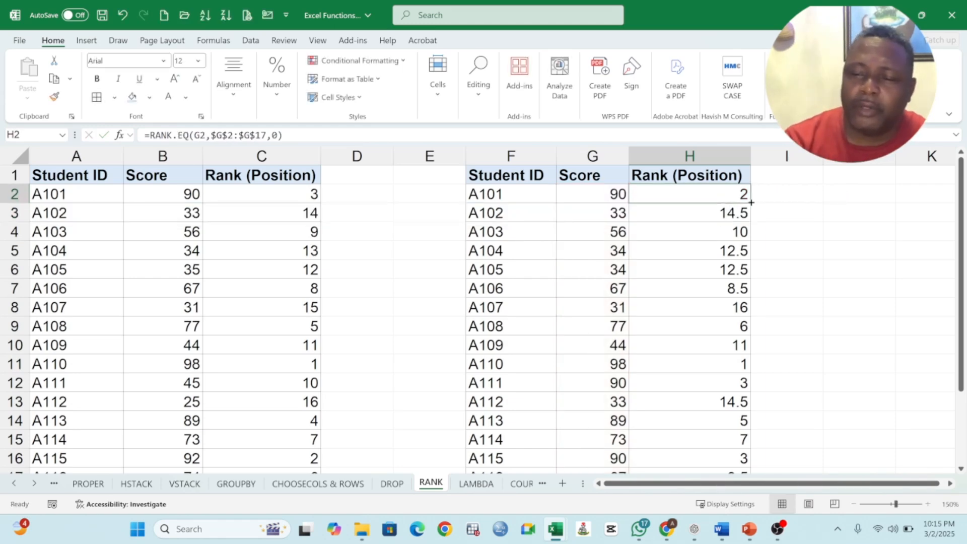
pyautogui.doubleClick(750, 203)
pyautogui.click(716, 342)
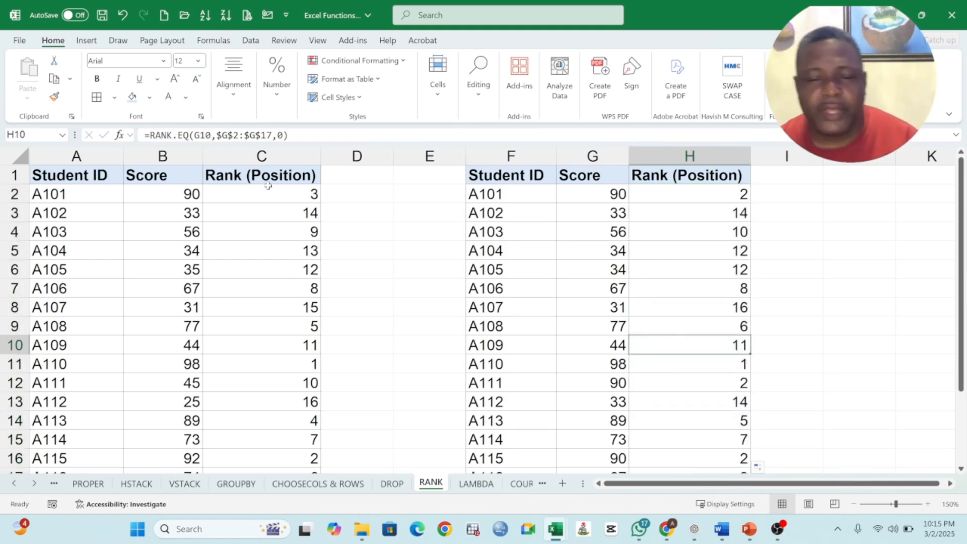
pyautogui.click(268, 209)
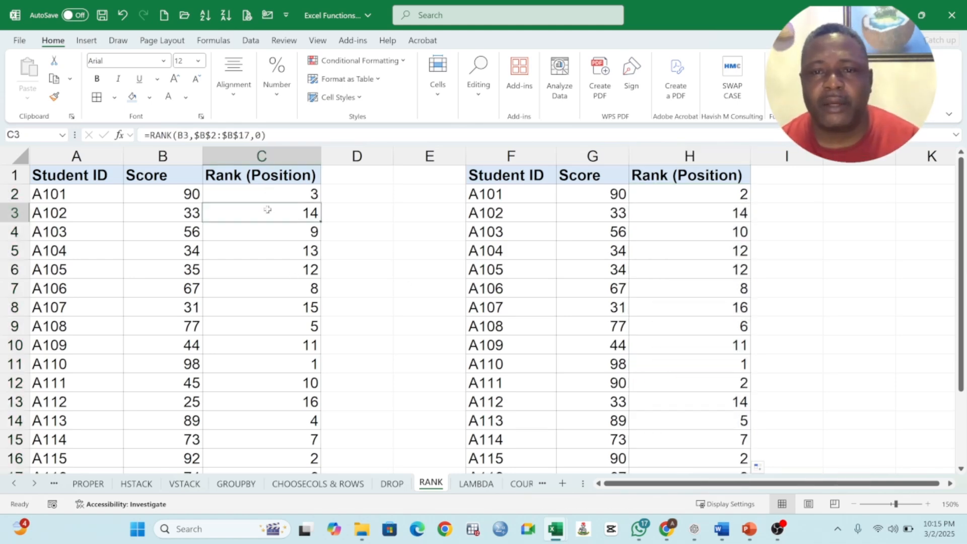